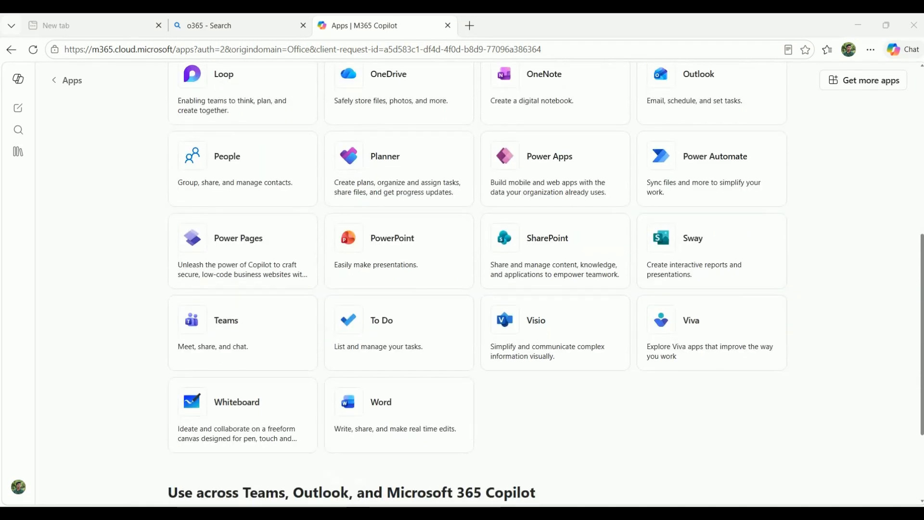
Look through the full catalogue of Microsoft 365 apps, including those usable across Teams, Outlook and Microsoft 365 Copilot
scroll(477, 284, "down", 2)
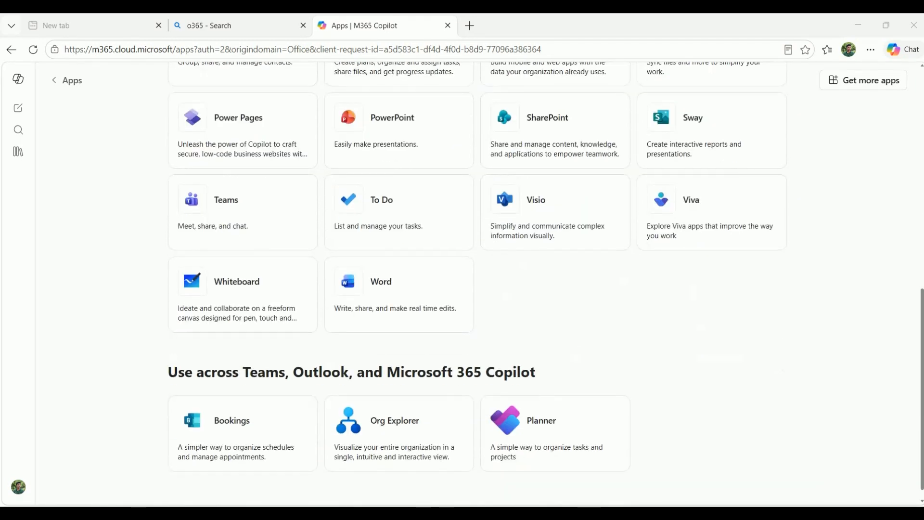
scroll(477, 284, "down", 1)
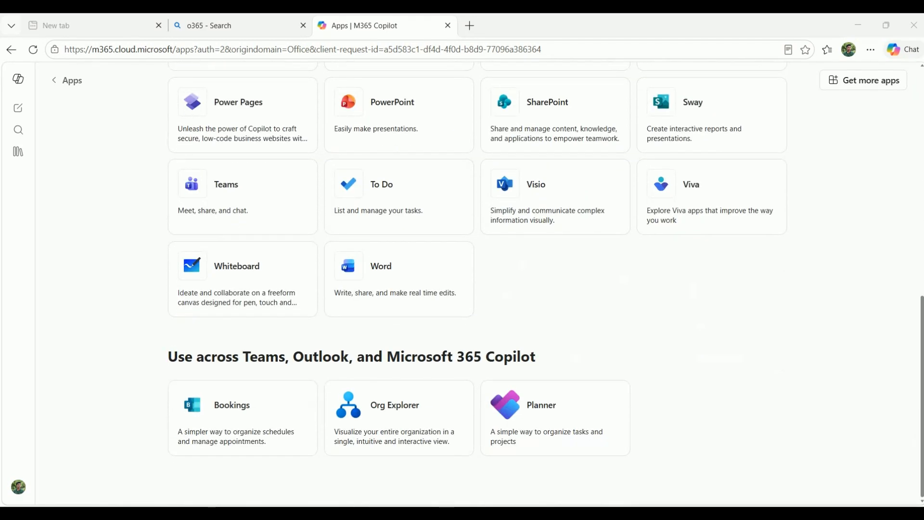
scroll(476, 284, "up", 2)
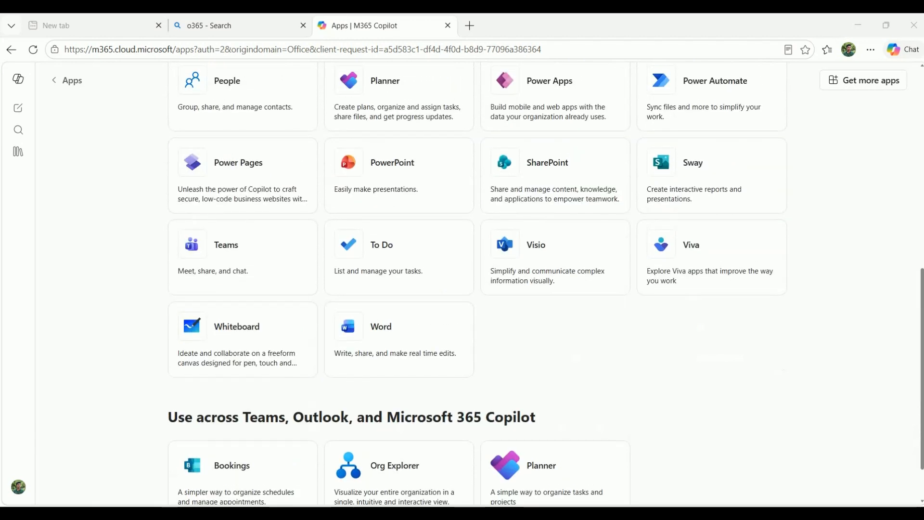
scroll(476, 284, "up", 1)
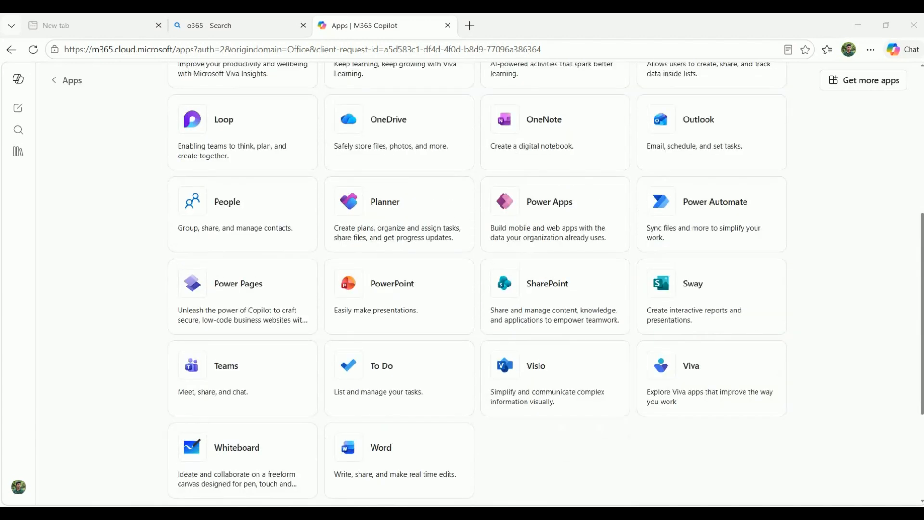
scroll(476, 284, "up", 1)
scroll(477, 284, "up", 1)
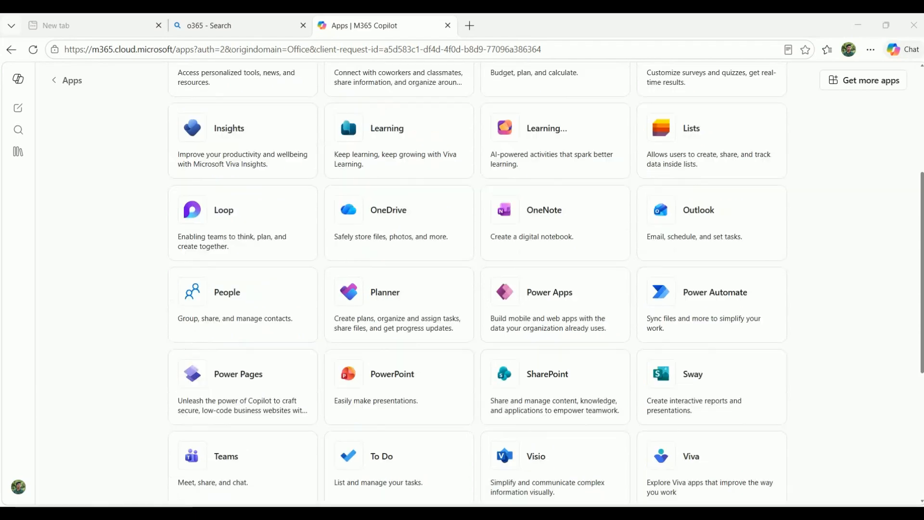
scroll(348, 205, "up", 1)
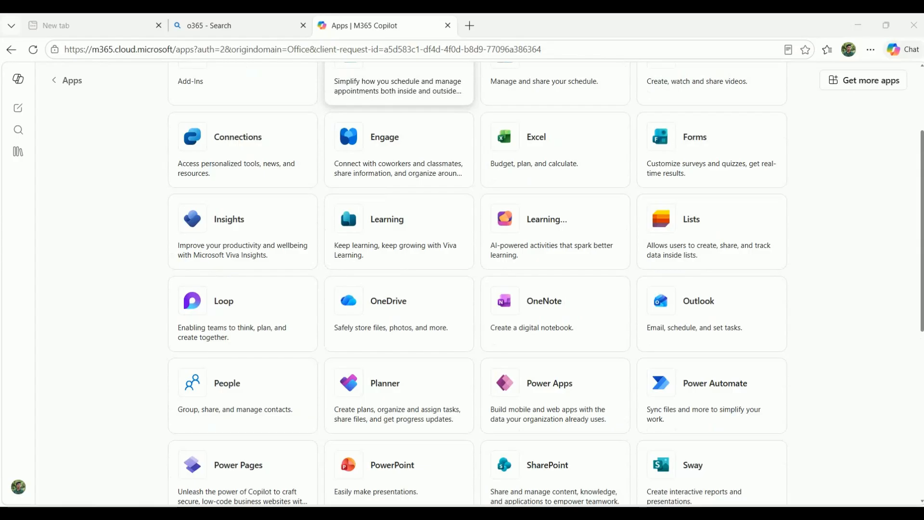
scroll(348, 265, "up", 2)
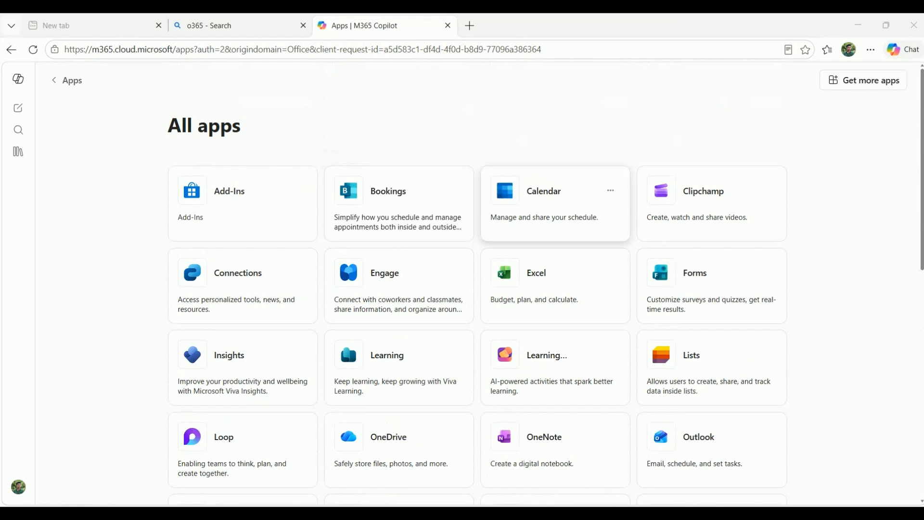
scroll(610, 191, "down", 1)
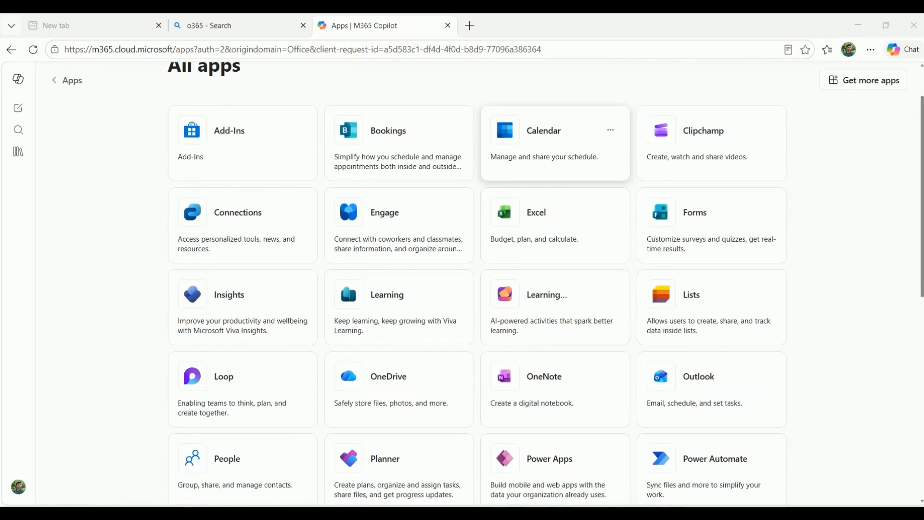
scroll(556, 159, "down", 1)
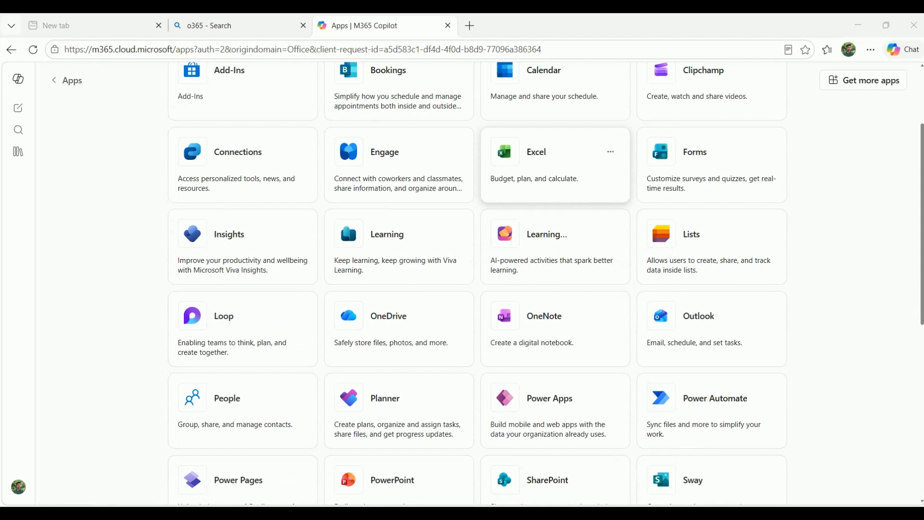
scroll(577, 202, "down", 1)
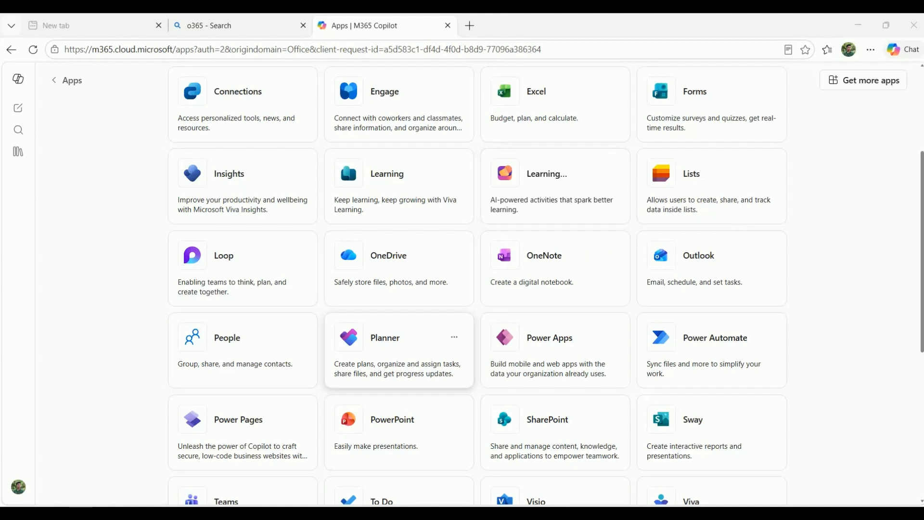
Launch the desktop Word app rather than Word 2013 and create a blank document
key("super")
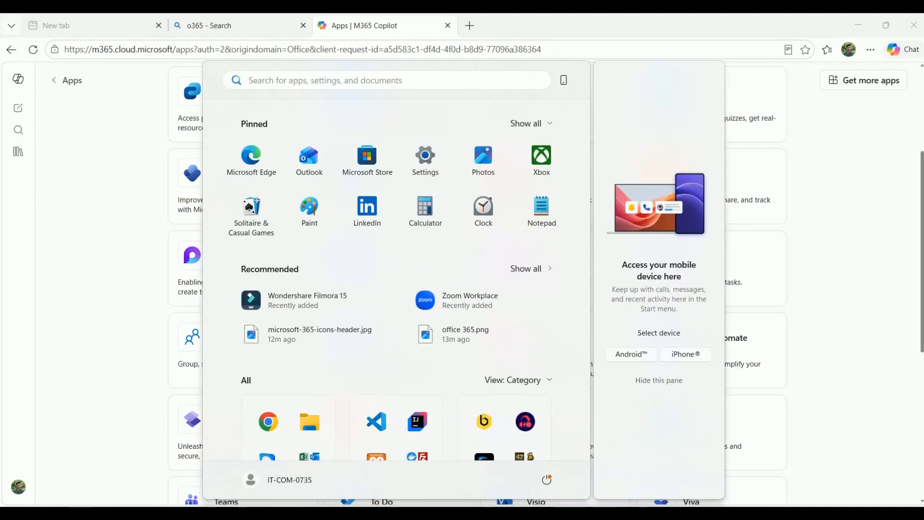
type("word 2013")
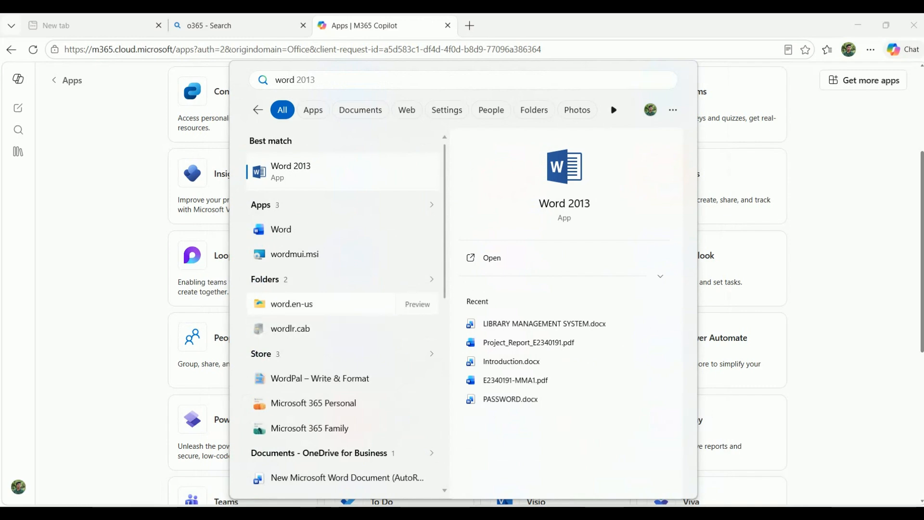
left_click(308, 229)
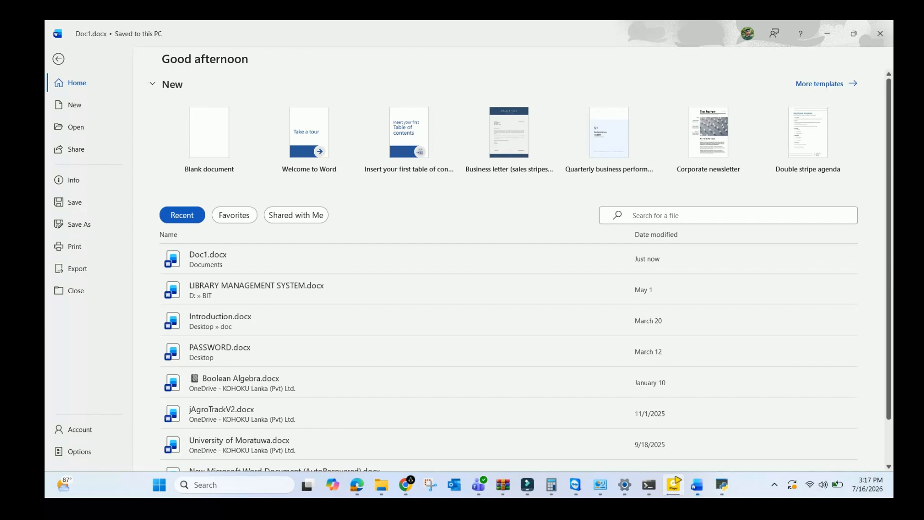
left_click(199, 145)
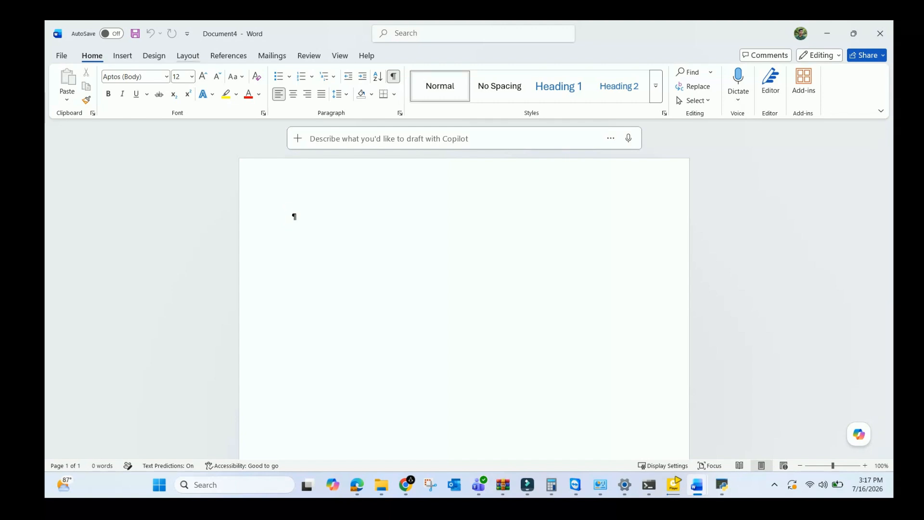
Set the blank document's paper size to A4 (8.27" x 11.69")
left_click(188, 56)
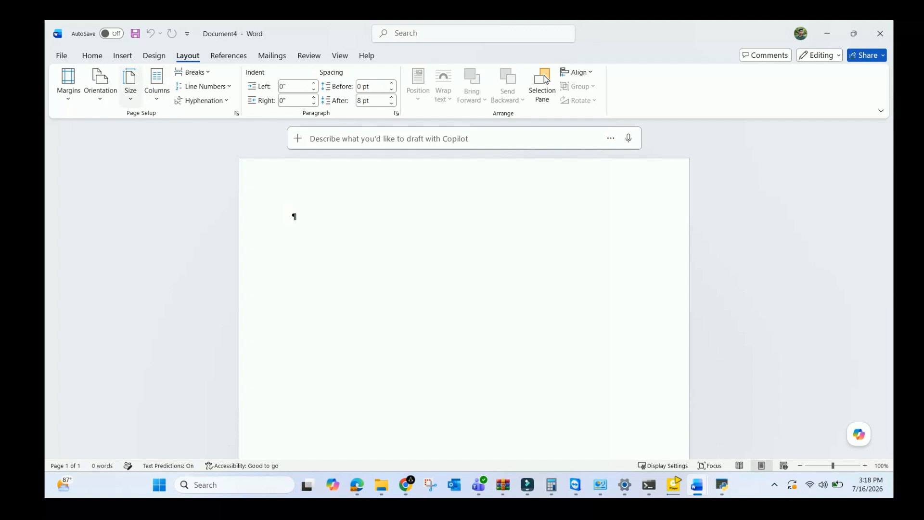
left_click(130, 87)
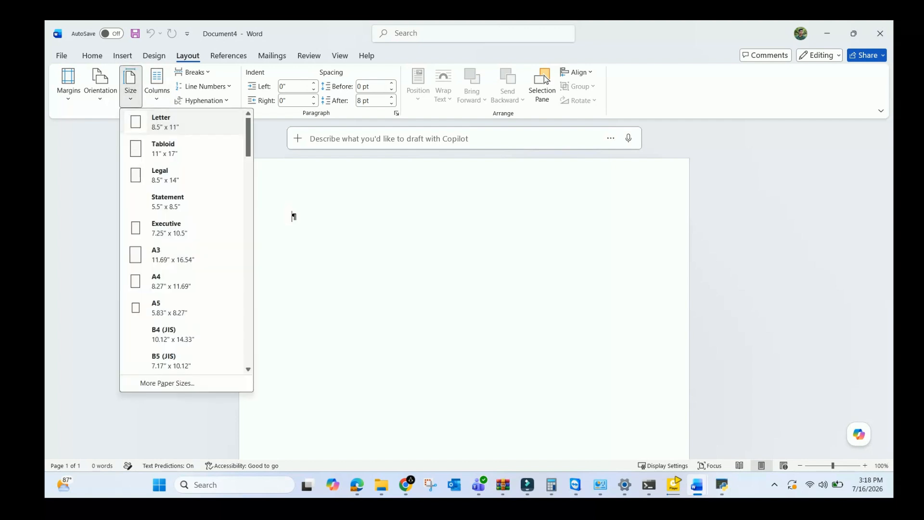
scroll(183, 175, "down", 1)
scroll(183, 241, "down", 1)
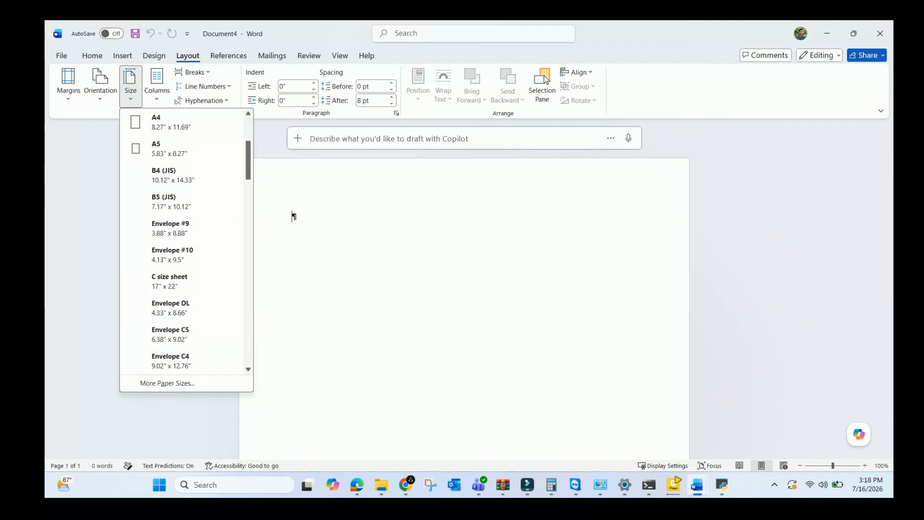
scroll(183, 241, "up", 2)
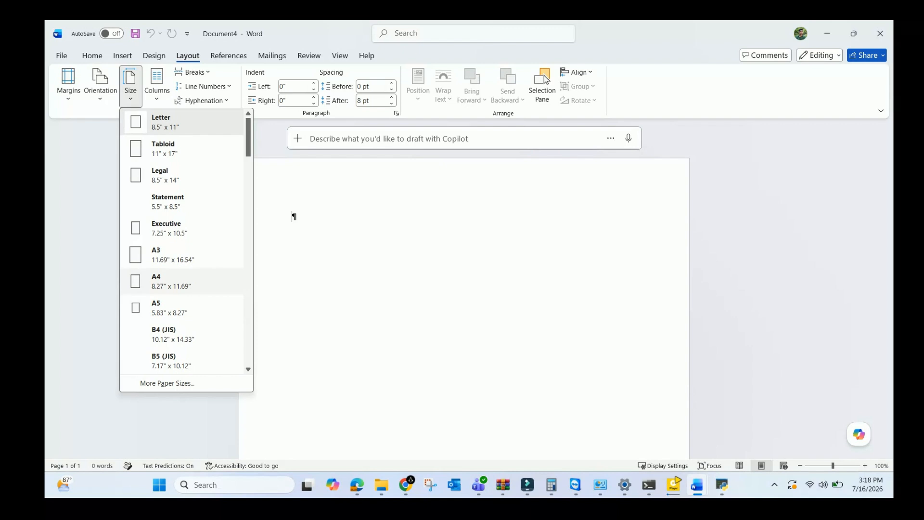
key("Return")
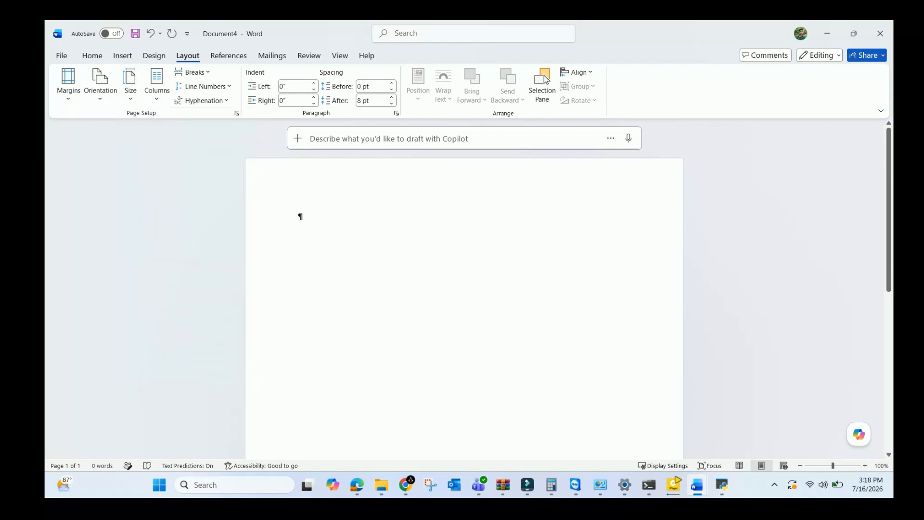
Check the page orientation options, and accept custom margins of 1" on all sides with portrait orientation for the whole document
left_click(100, 90)
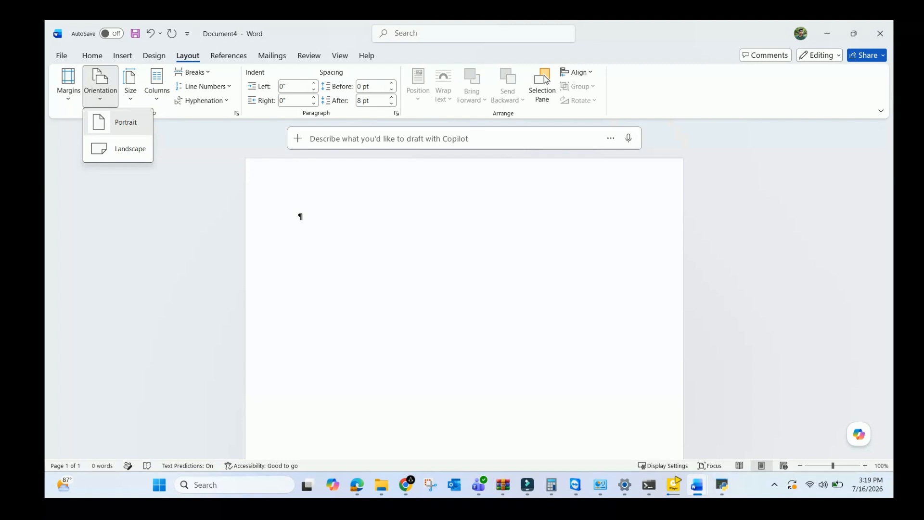
key("Left")
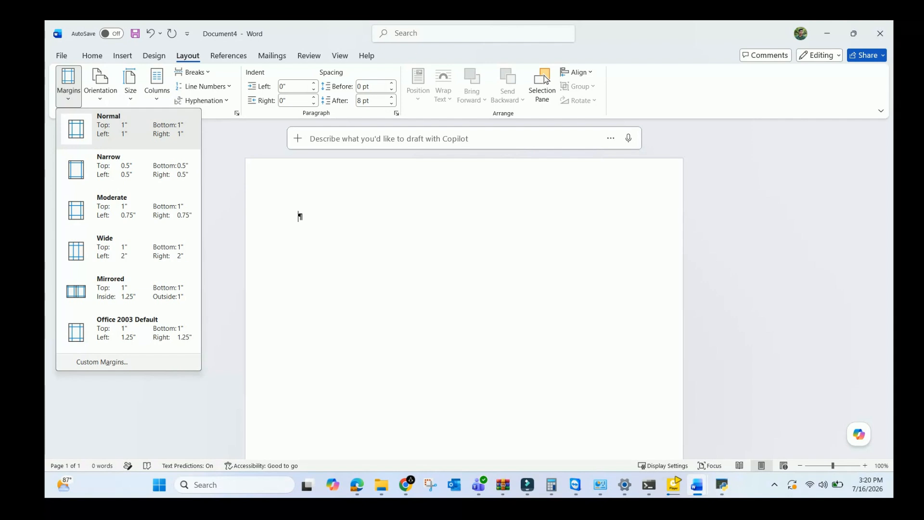
left_click(101, 361)
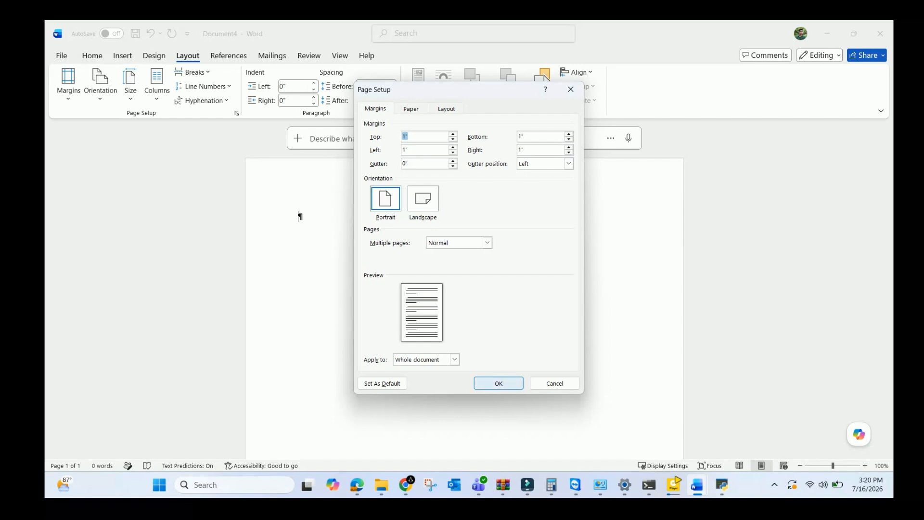
left_click(499, 383)
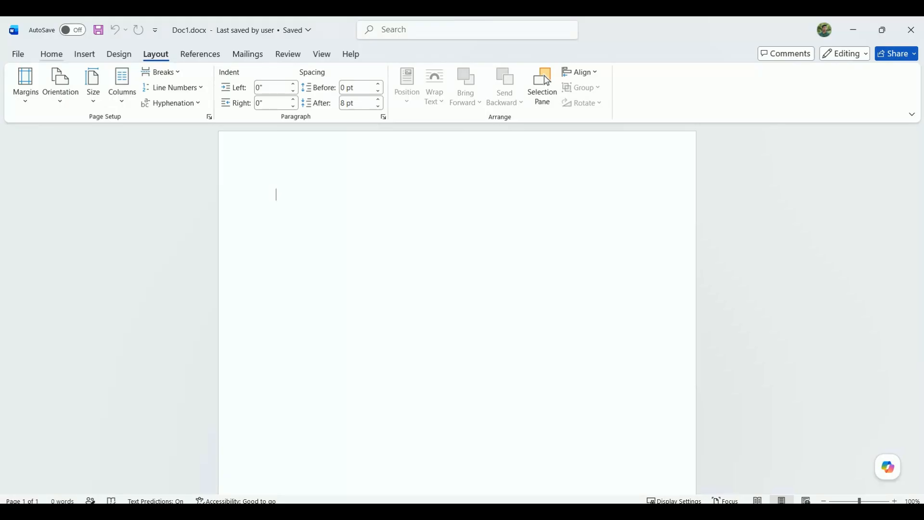
Enter the sentence "YouTube is a free, global video-sharing platform" in Doc1.docx and dismiss the paste options notice
left_click(51, 54)
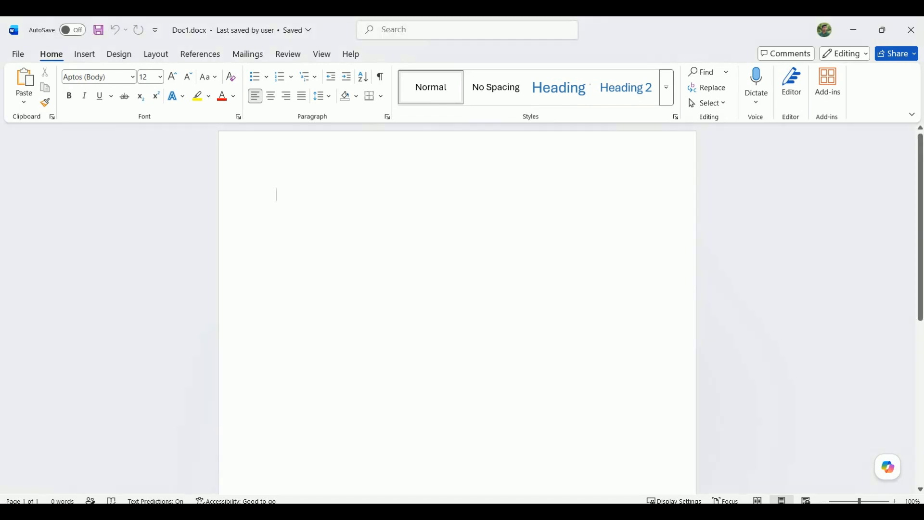
type("YouTube is a free, global video-sharing platform")
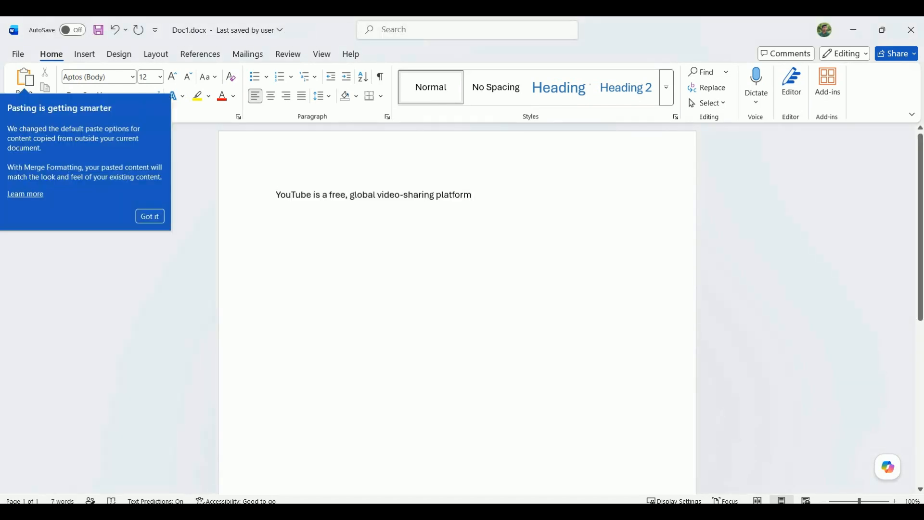
left_click(150, 216)
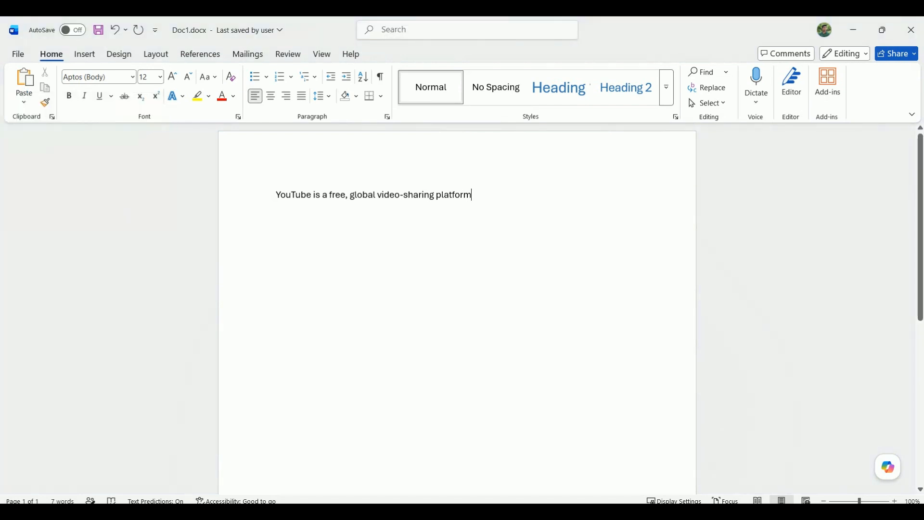
Change the font of the entire sentence to Adobe Garamond Pro Bold
key("ctrl+a")
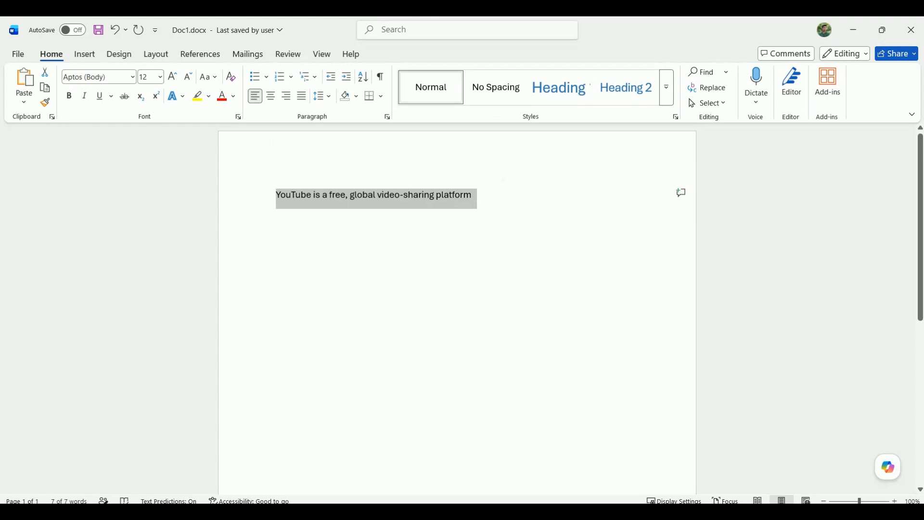
left_click(132, 77)
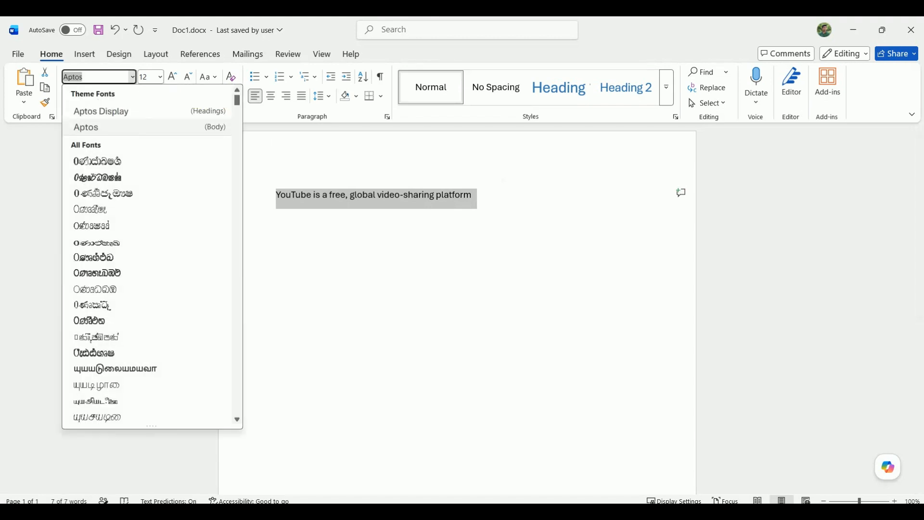
scroll(144, 321, "down", 5)
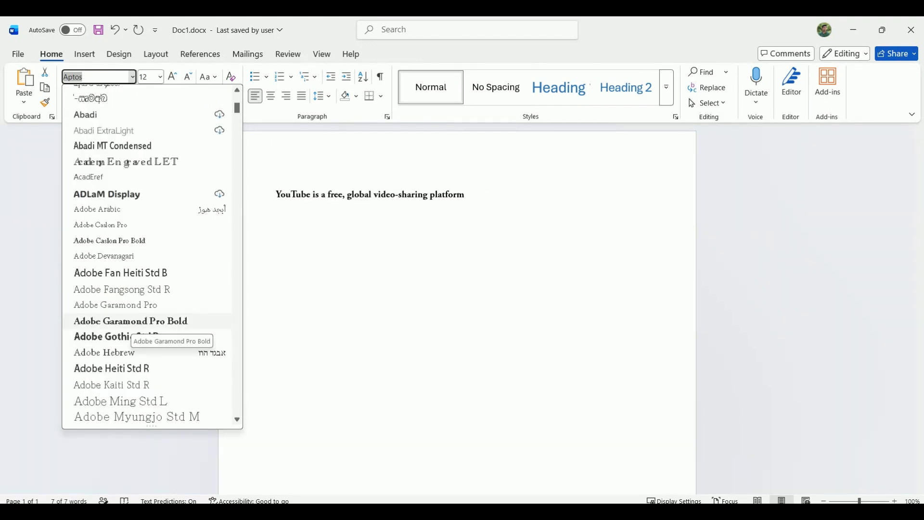
left_click(131, 323)
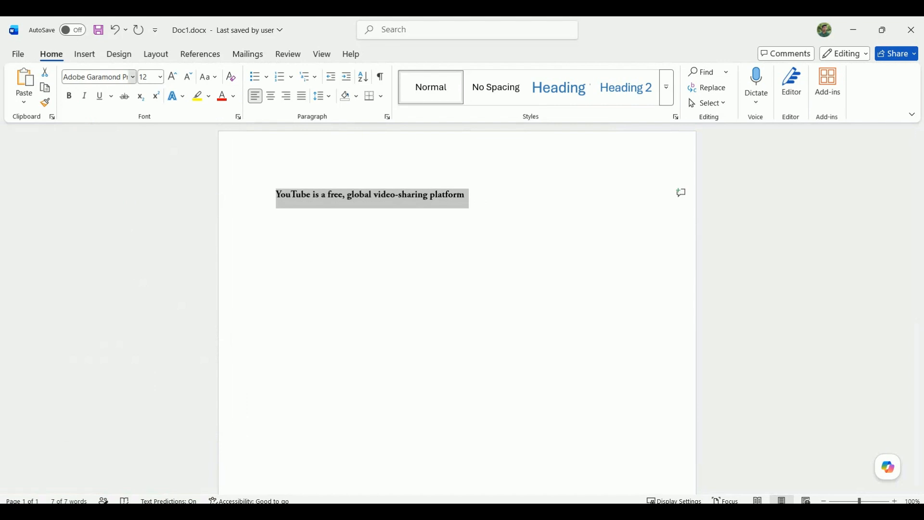
Preview other available fonts on the selected sentence without applying any of them
left_click(133, 77)
scroll(137, 213, "down", 1)
scroll(137, 213, "down", 2)
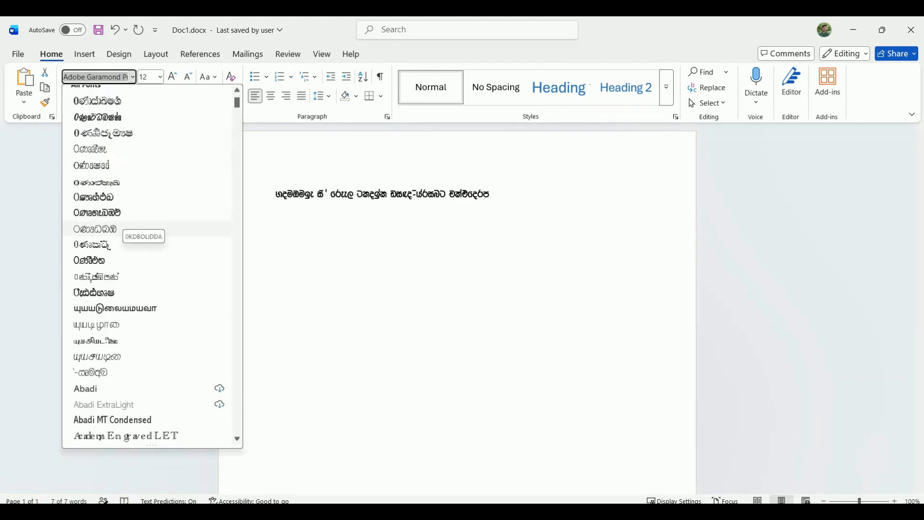
scroll(137, 213, "down", 5)
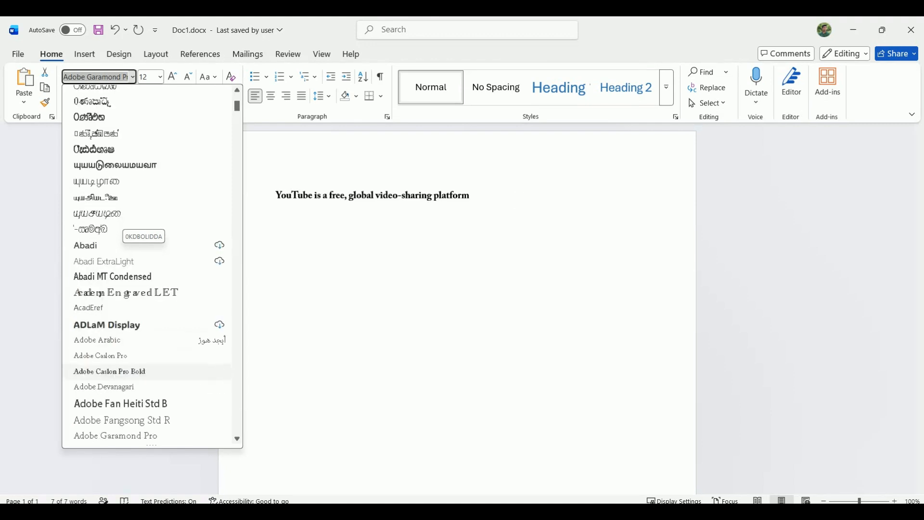
scroll(116, 373, "down", 2)
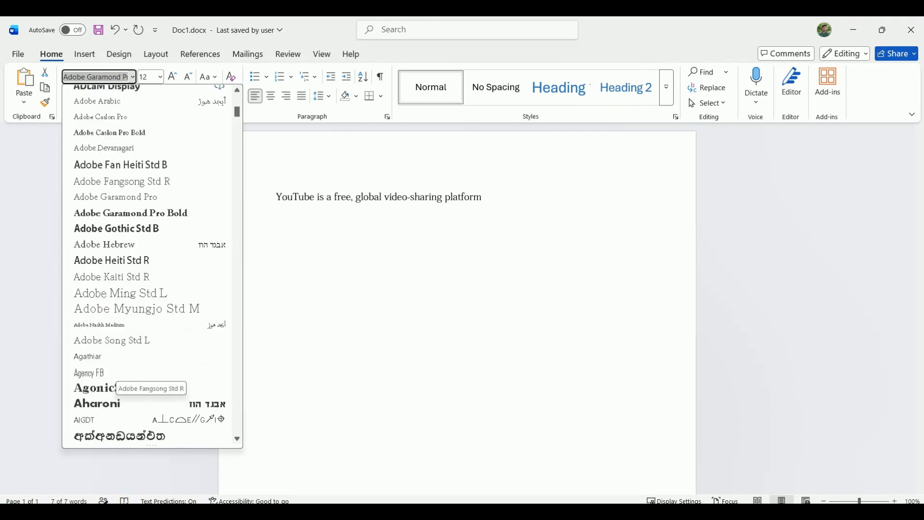
scroll(116, 276, "down", 3)
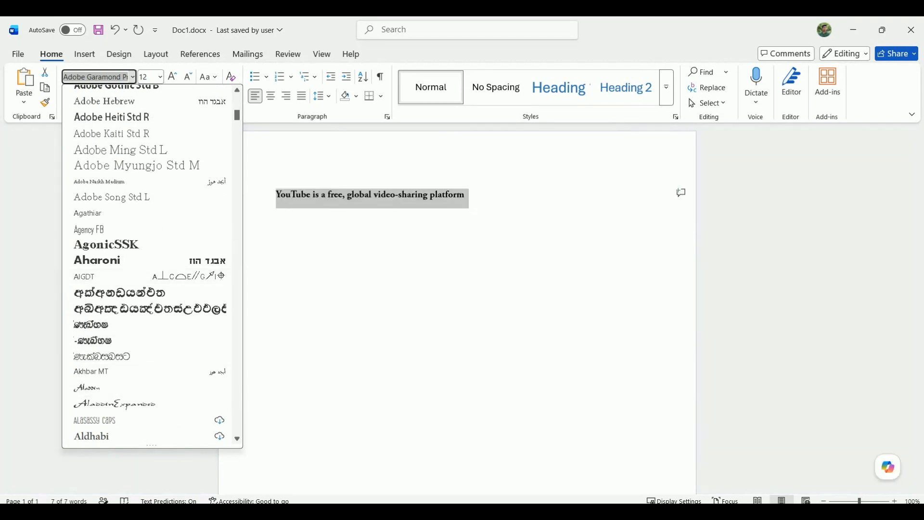
key("Escape")
Preview larger font sizes on the selected sentence, keep it at 12, and set its size to 14
left_click(160, 77)
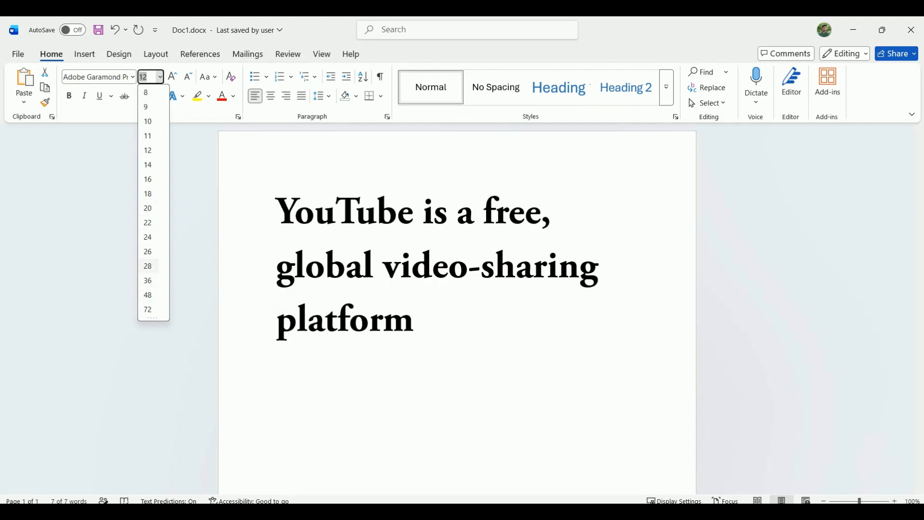
left_click(149, 150)
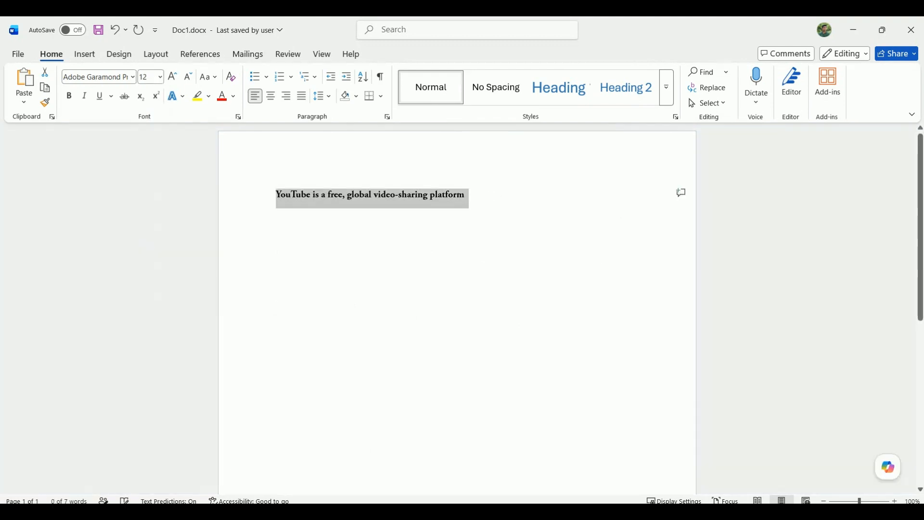
left_click(160, 77)
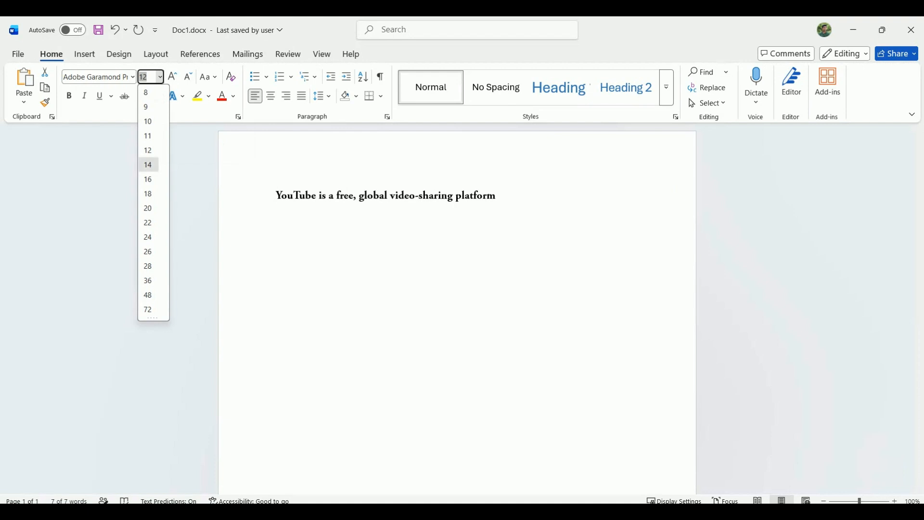
left_click(148, 165)
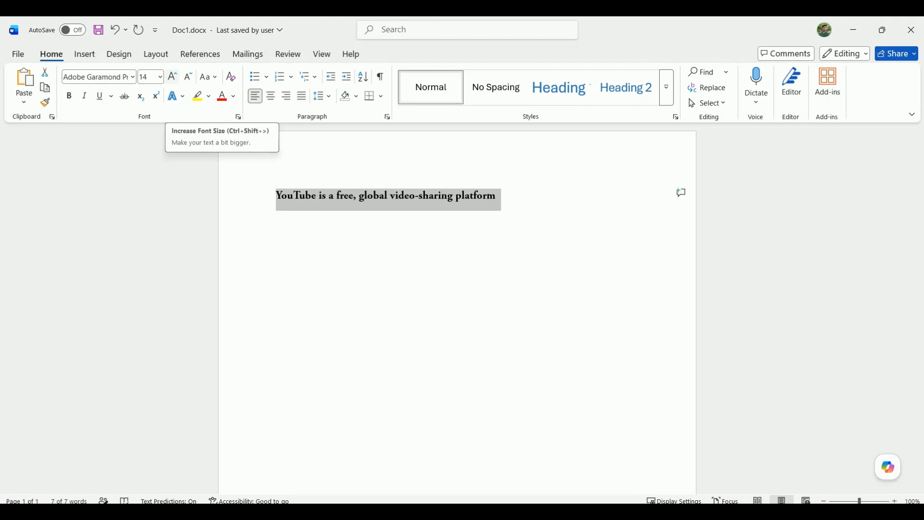
Enlarge the selected sentence one font size increment at a time until it reaches 28
key("ctrl+shift+period")
key("ctrl+shift+period")
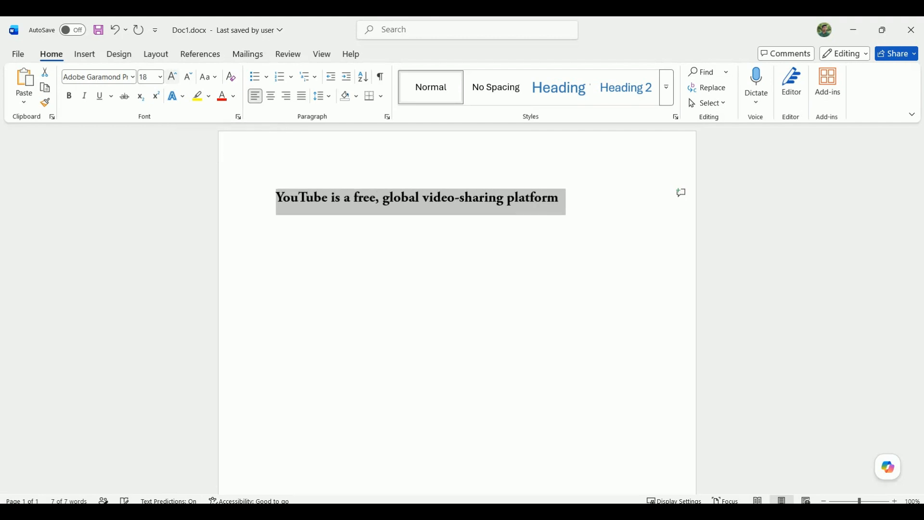
key("ctrl+shift+period")
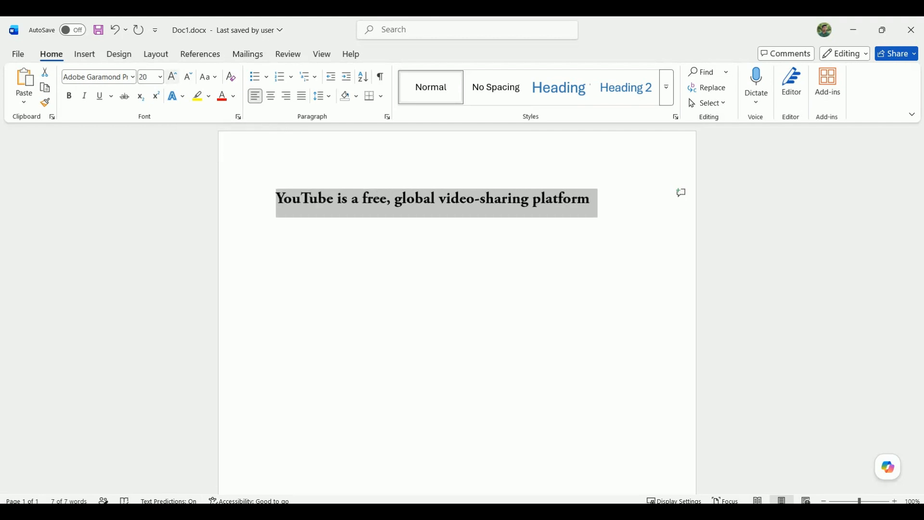
key("ctrl+shift+period")
key("ctrl+shift+period")
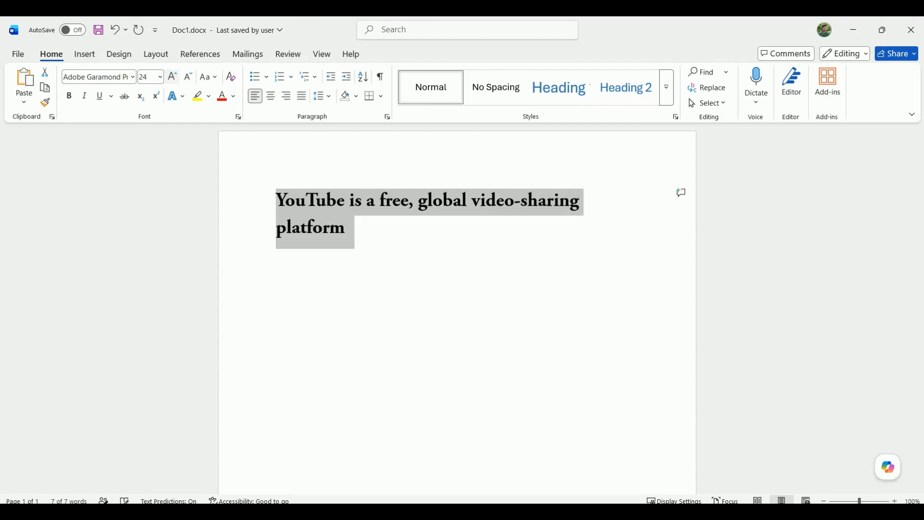
key("ctrl+shift+period")
key("ctrl+shift+period")
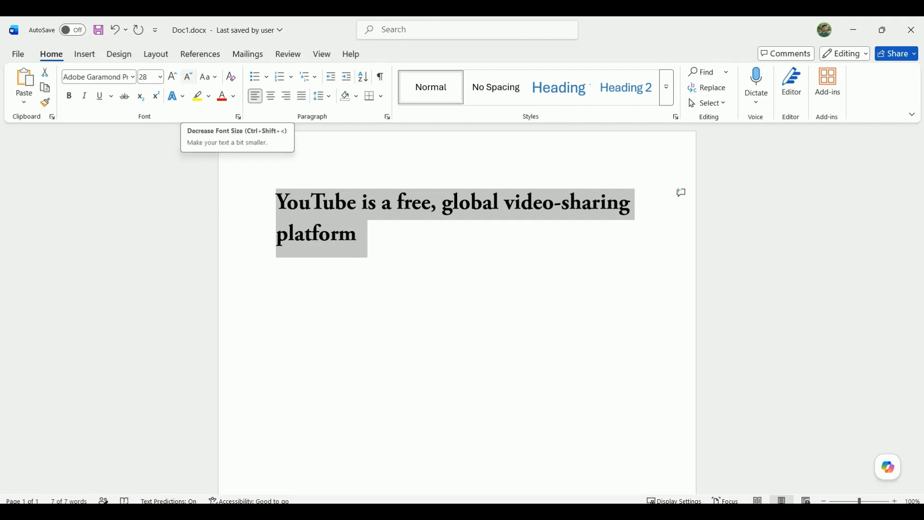
Shrink the selected sentence one font size increment at a time down to 12
left_click(188, 77)
left_click(188, 76)
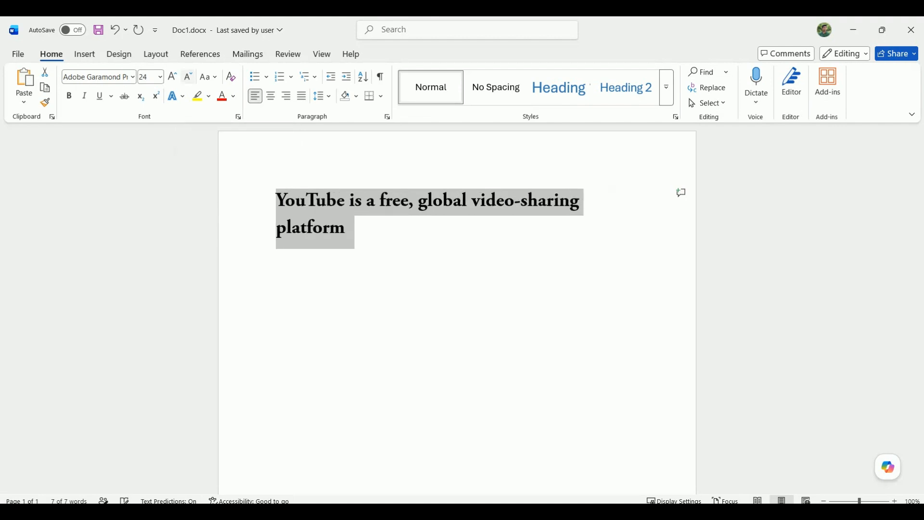
left_click(188, 76)
left_click(187, 76)
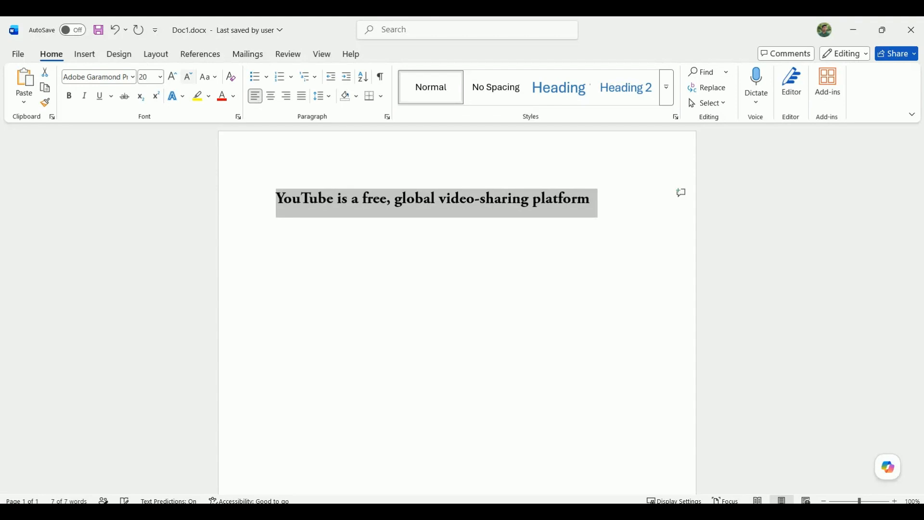
left_click(188, 77)
left_click(187, 76)
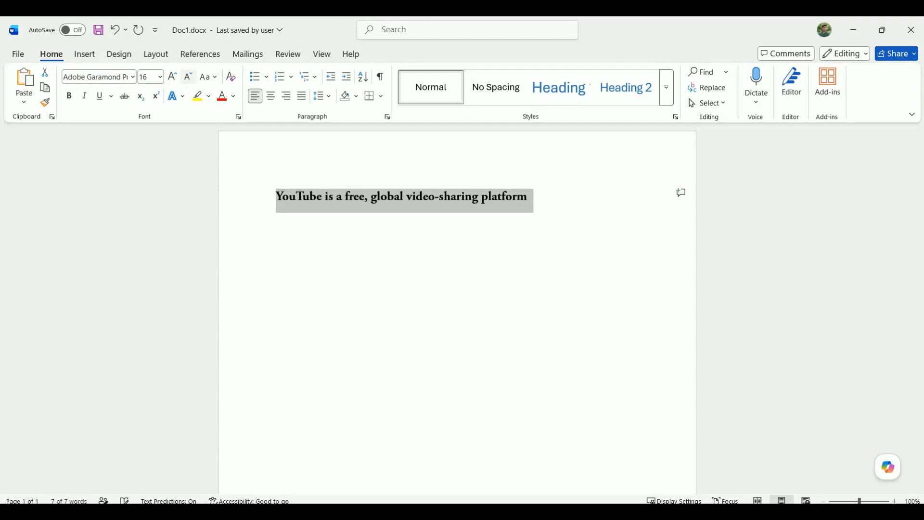
left_click(188, 77)
left_click(188, 76)
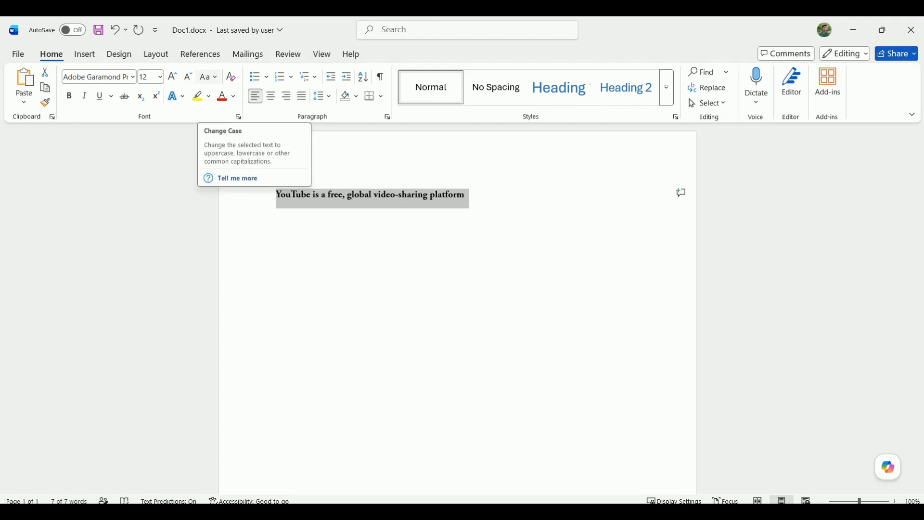
Change the selected sentence to Sentence case and check its first letter up close
left_click(209, 76)
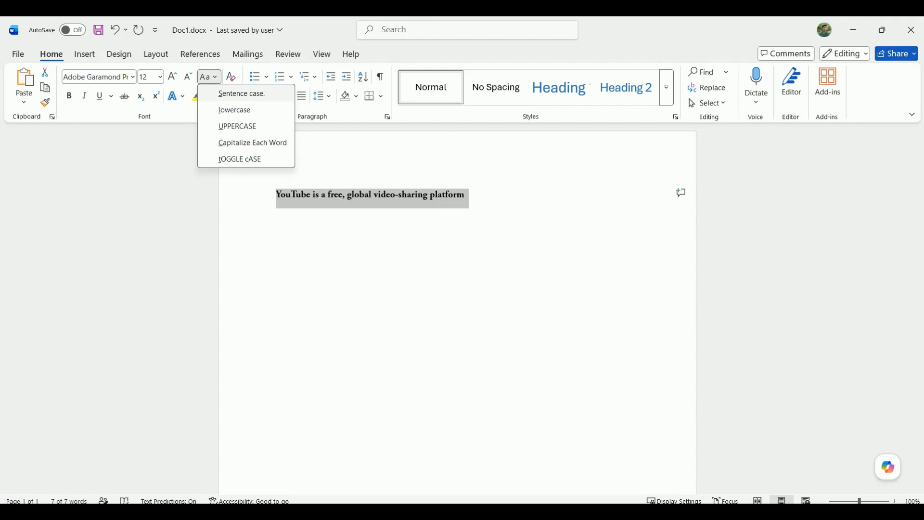
left_click(242, 94)
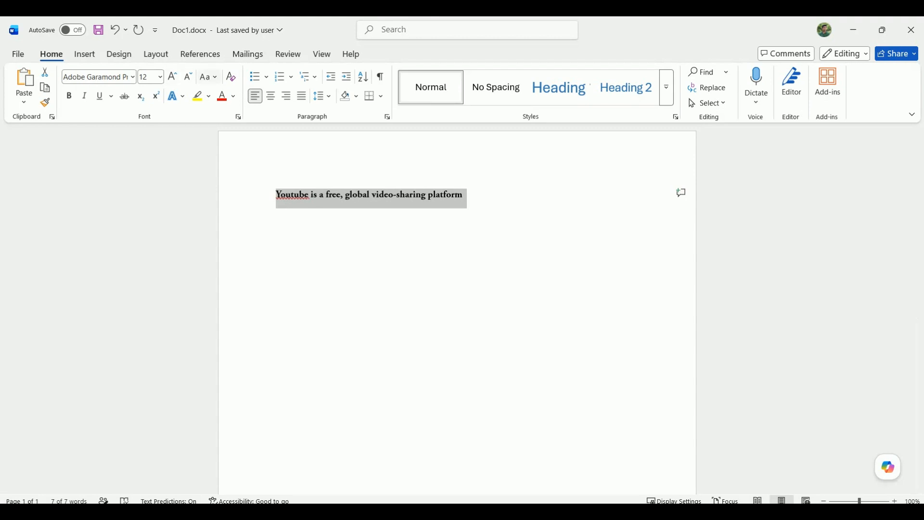
left_click(209, 77)
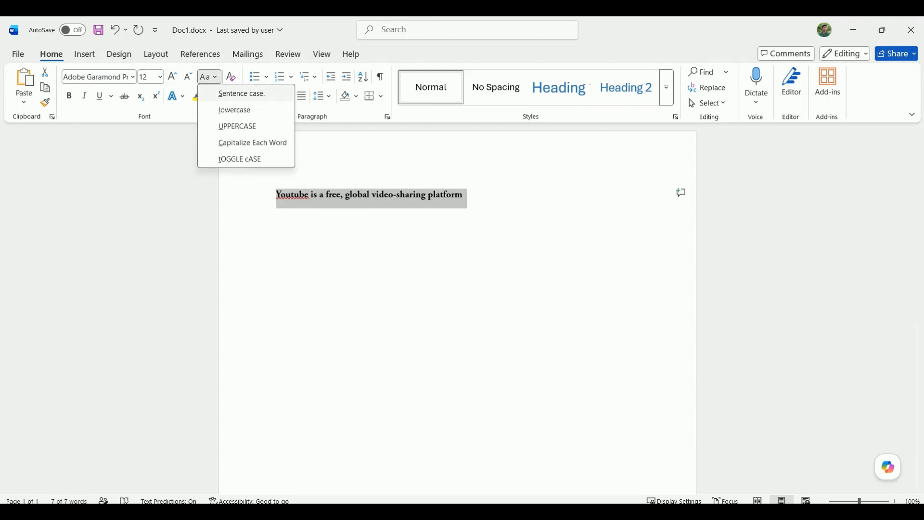
left_click(293, 194)
left_click(293, 195)
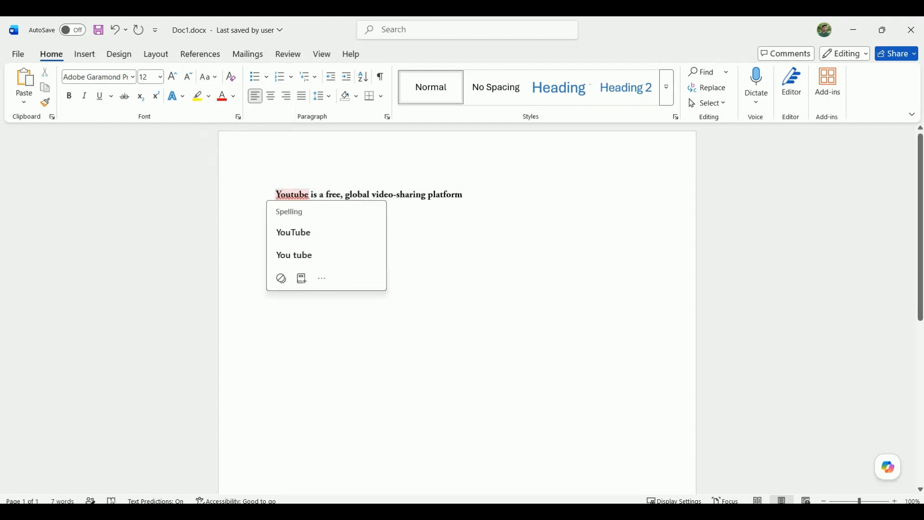
left_click_drag(276, 195, 281, 195)
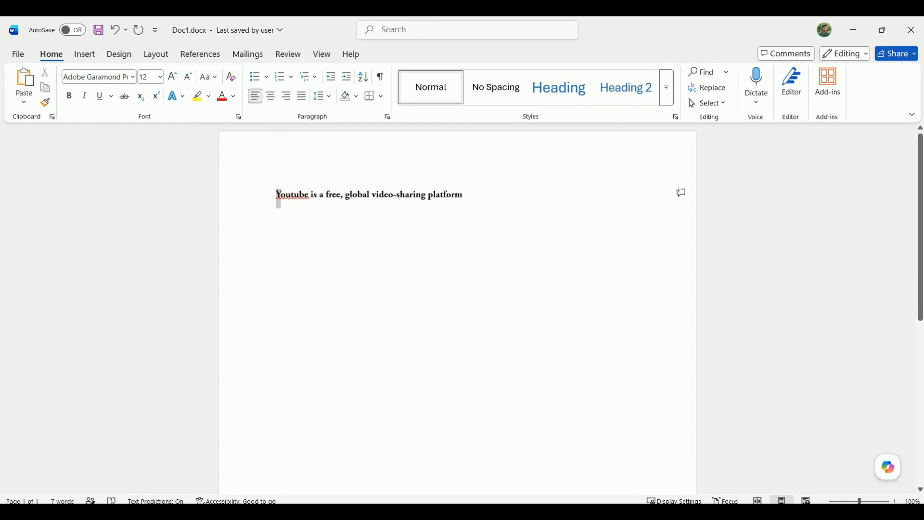
scroll(370, 202, "up", 8)
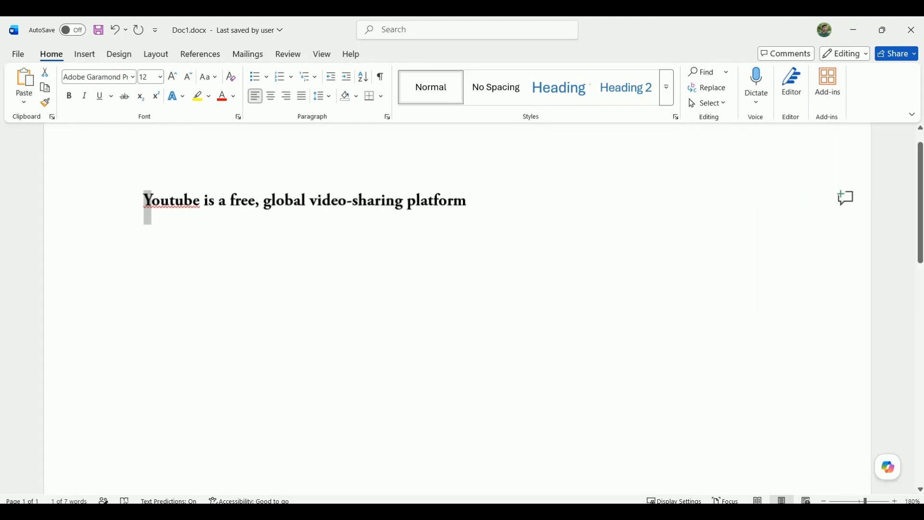
scroll(462, 308, "up", 1)
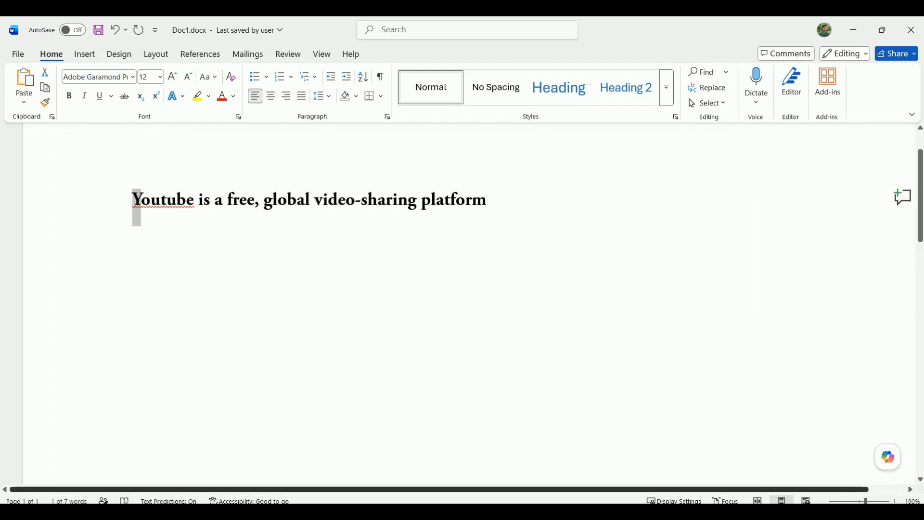
Convert the entire sentence to lowercase, and convert it to UPPERCASE
left_click_drag(489, 199, 133, 200)
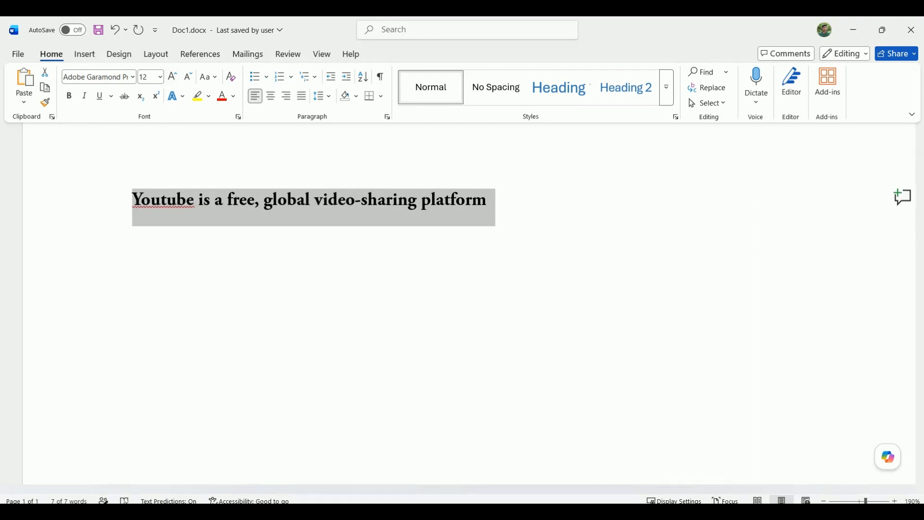
left_click(208, 77)
left_click(212, 107)
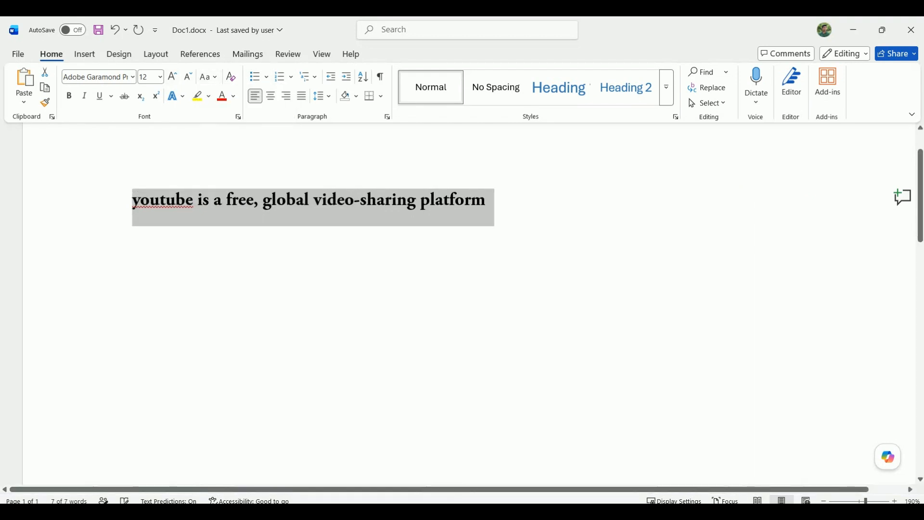
left_click(209, 77)
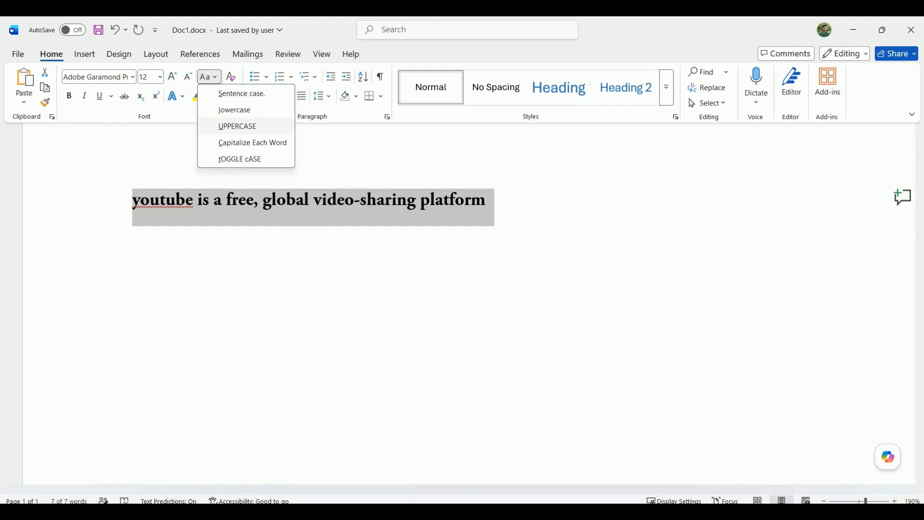
left_click(217, 126)
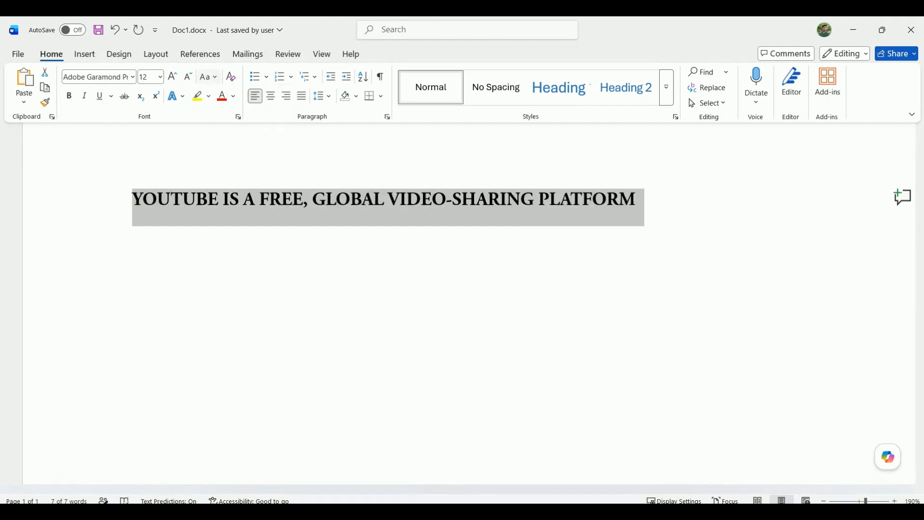
Apply Capitalize Each Word to the sentence and check the initial letters of its words
left_click(208, 77)
left_click(253, 143)
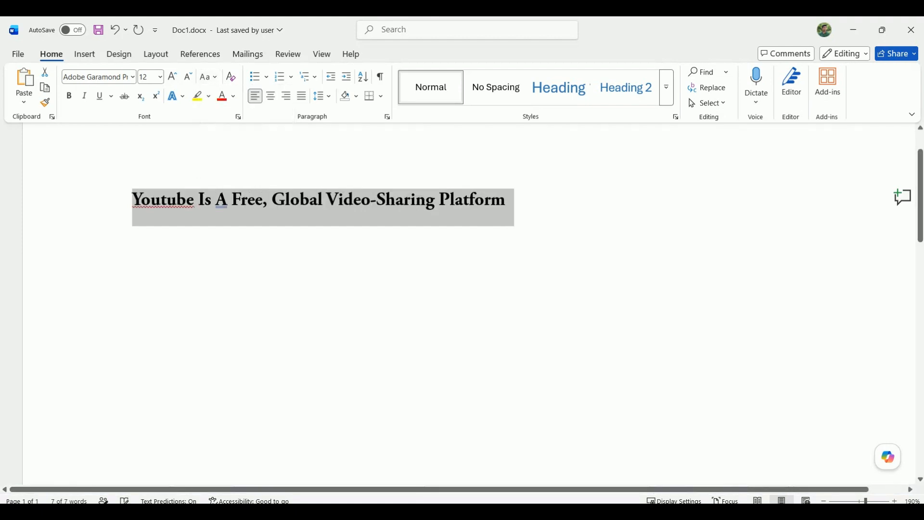
double_click(161, 200)
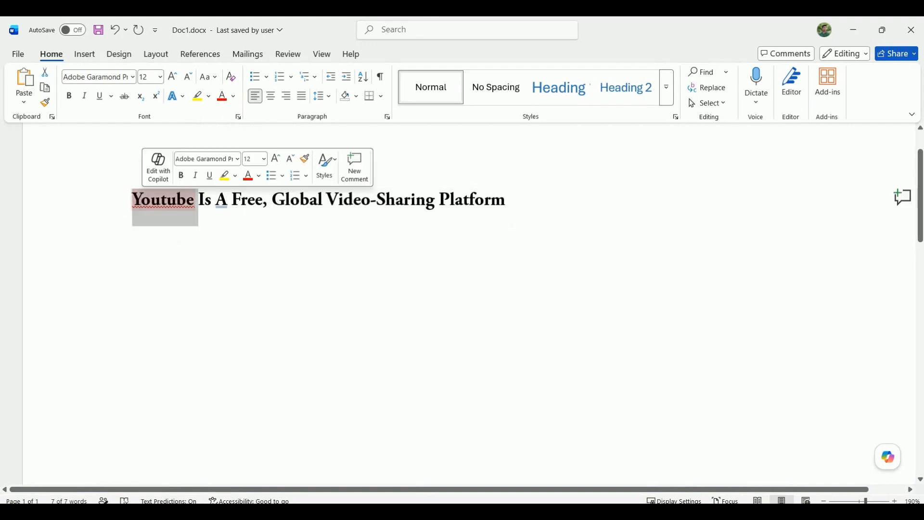
left_click_drag(240, 200, 272, 200)
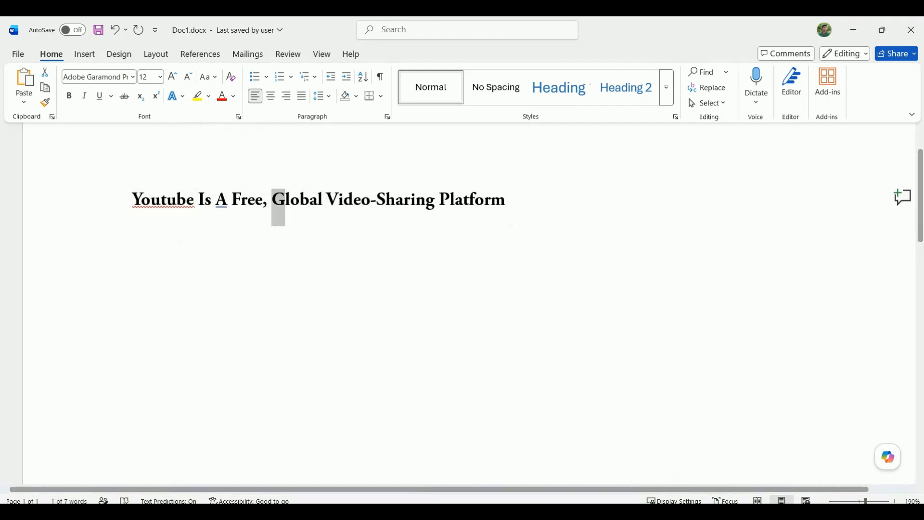
left_click(212, 200)
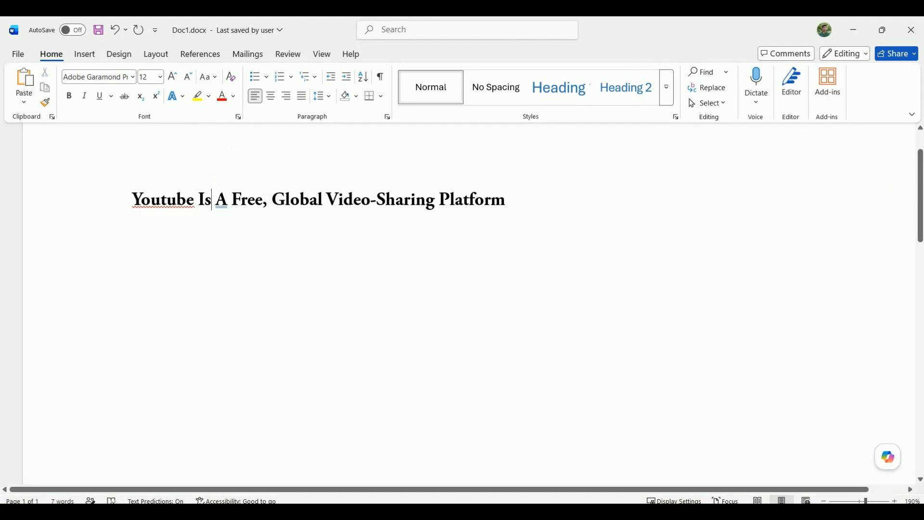
Check the case options for the entire sentence without applying one, and clear all formatting from it
key("shift+End")
key("ctrl+a")
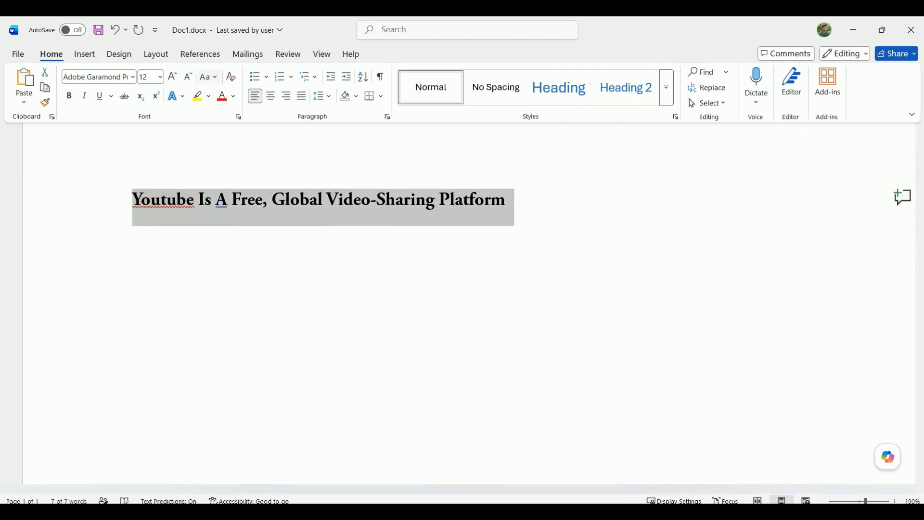
left_click(209, 77)
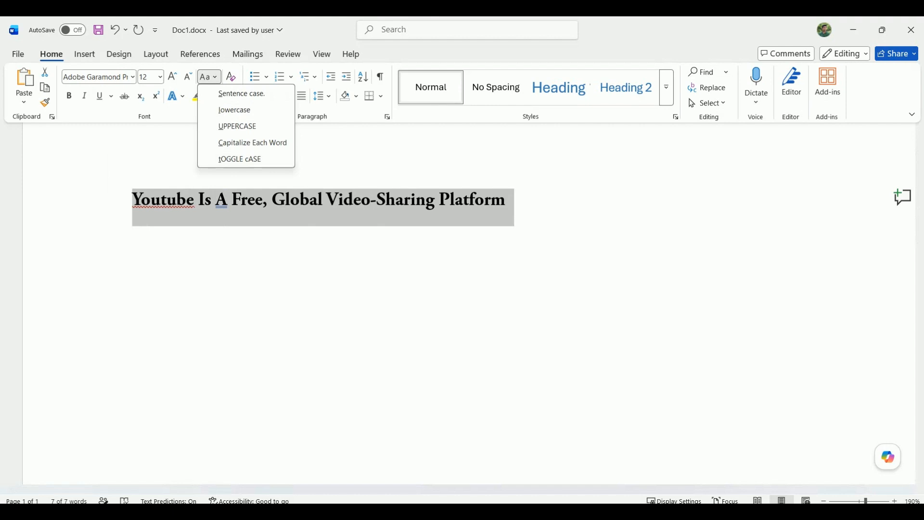
key("Escape")
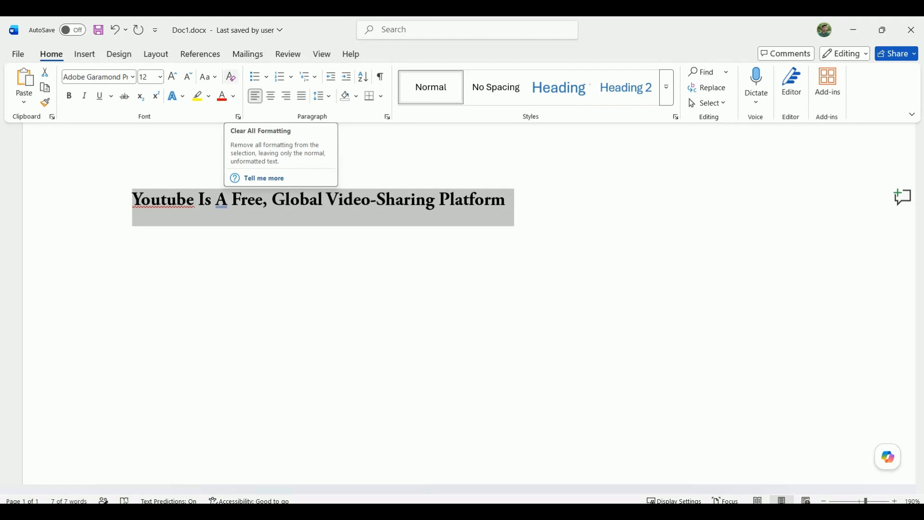
left_click(231, 77)
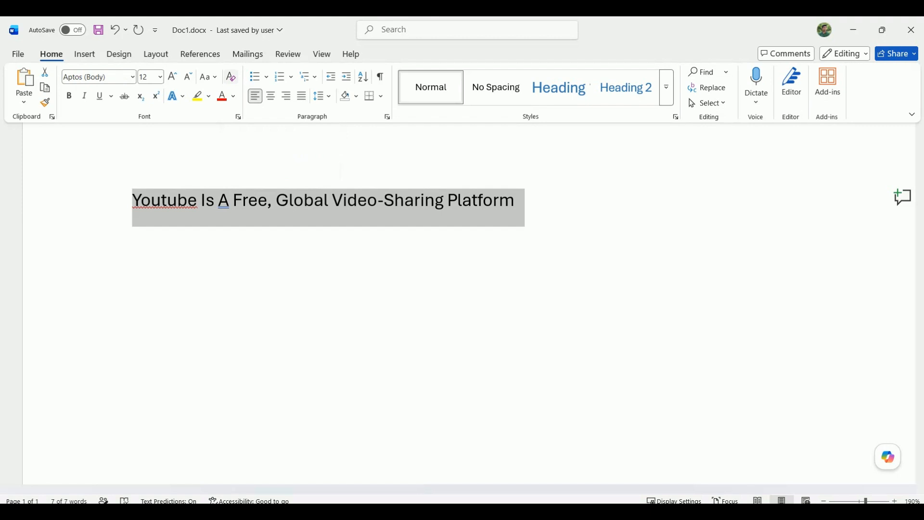
left_click(248, 200)
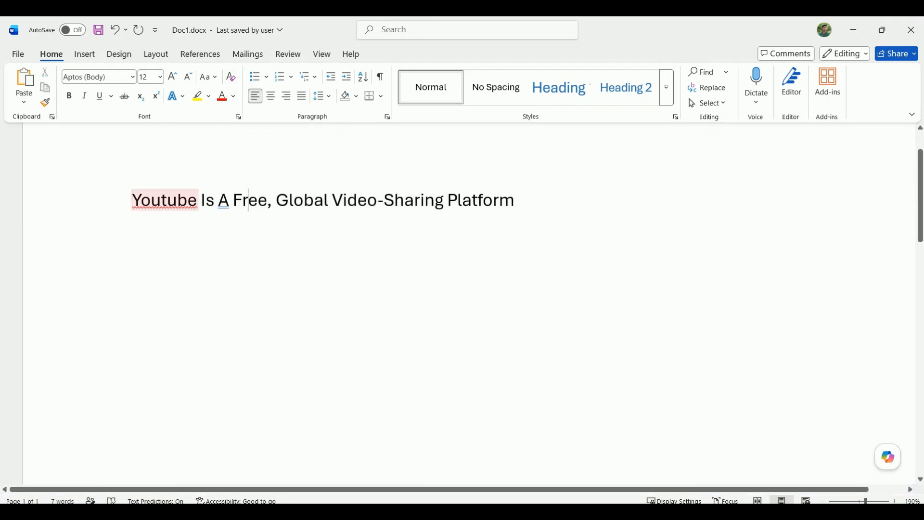
Make the word "Video-Sharing" in the sentence bold, and remove the bold formatting from it
left_click(102, 201)
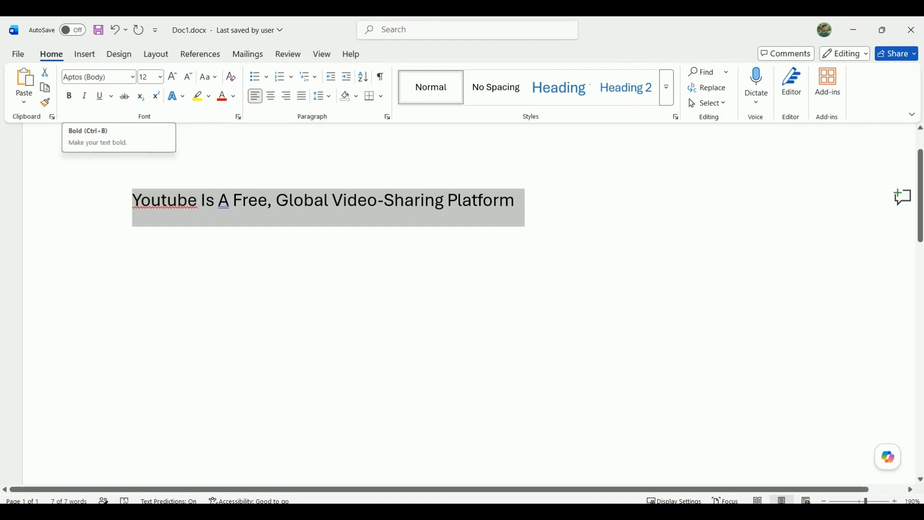
left_click(223, 201)
left_click(447, 200)
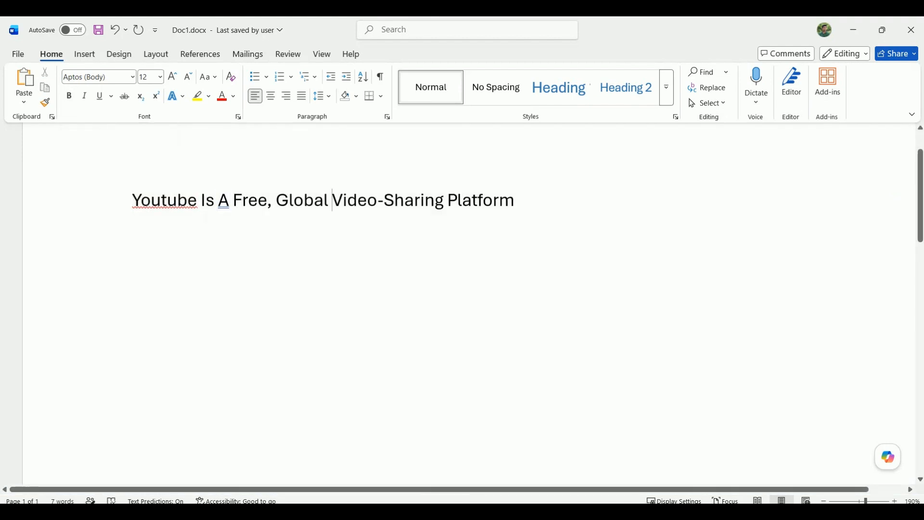
left_click(333, 200, "shift")
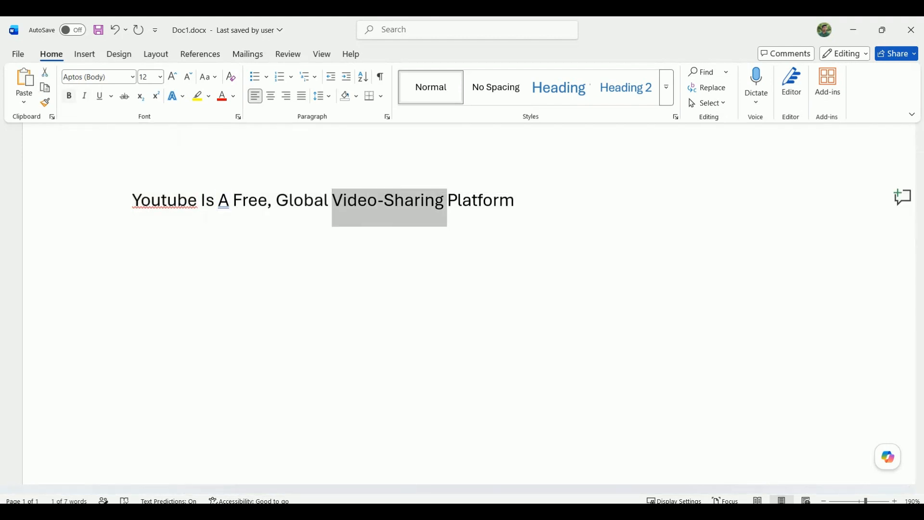
key("ctrl+b")
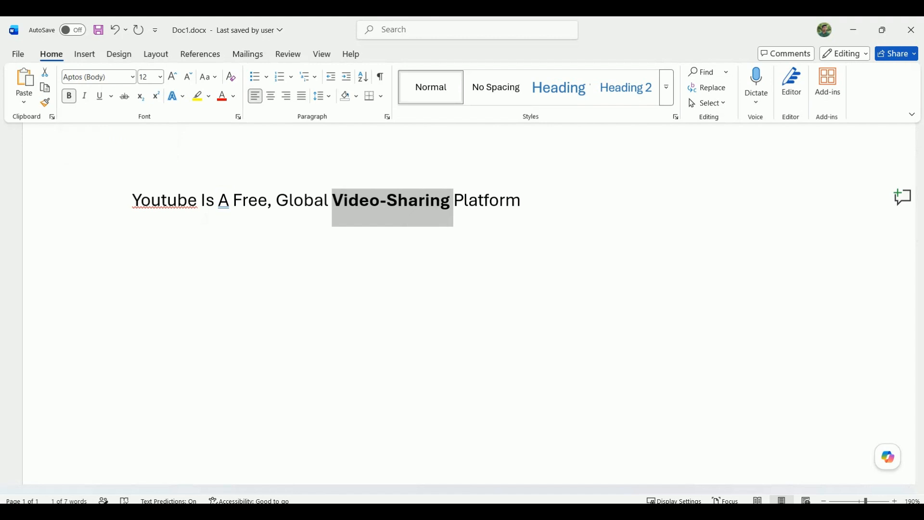
left_click(418, 200)
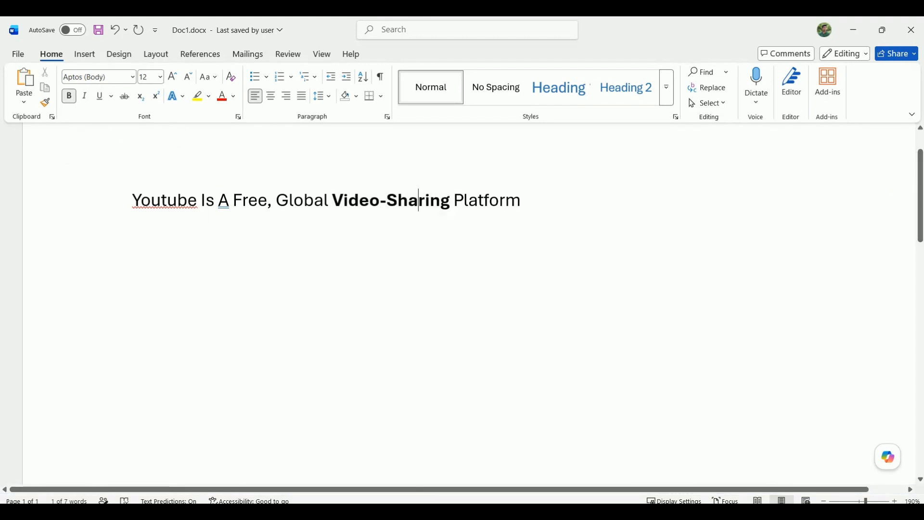
left_click_drag(332, 200, 451, 200)
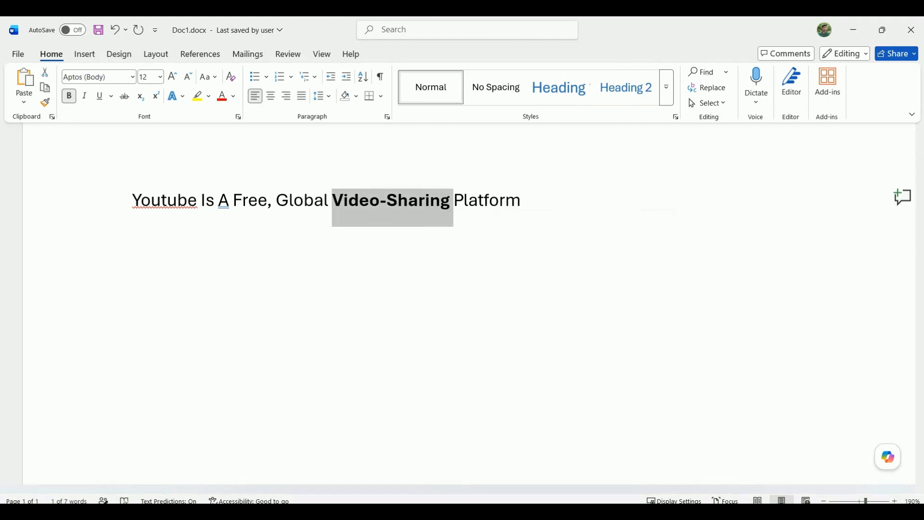
key("ctrl+b")
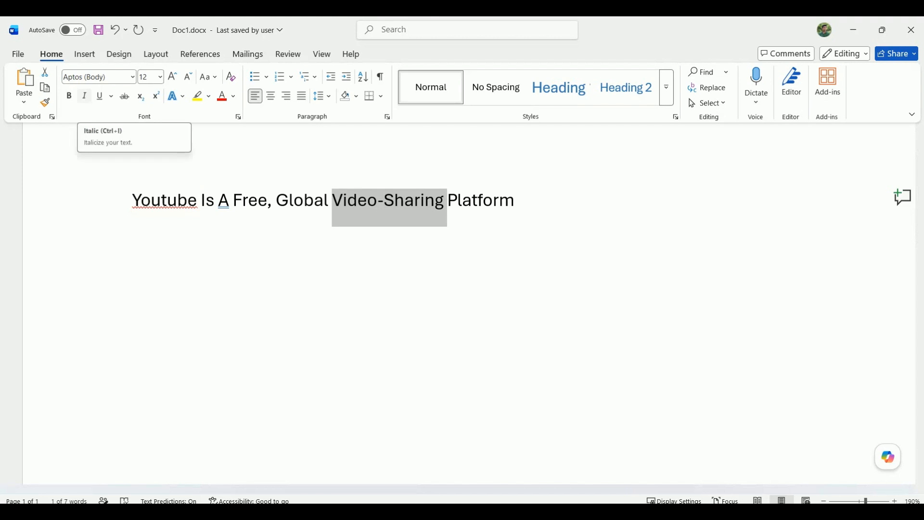
Italicize the word "Video-Sharing", check its slant up close, and remove the italic formatting
left_click(84, 96)
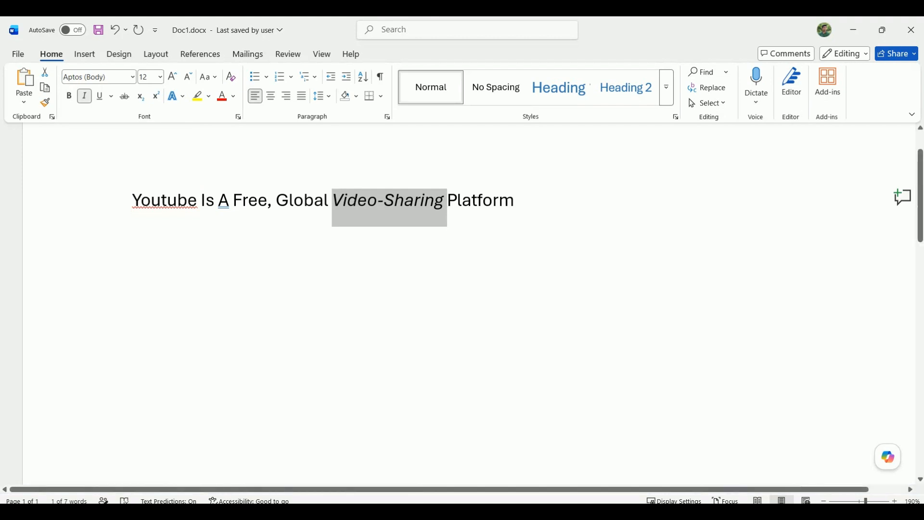
scroll(463, 303, "up", 13)
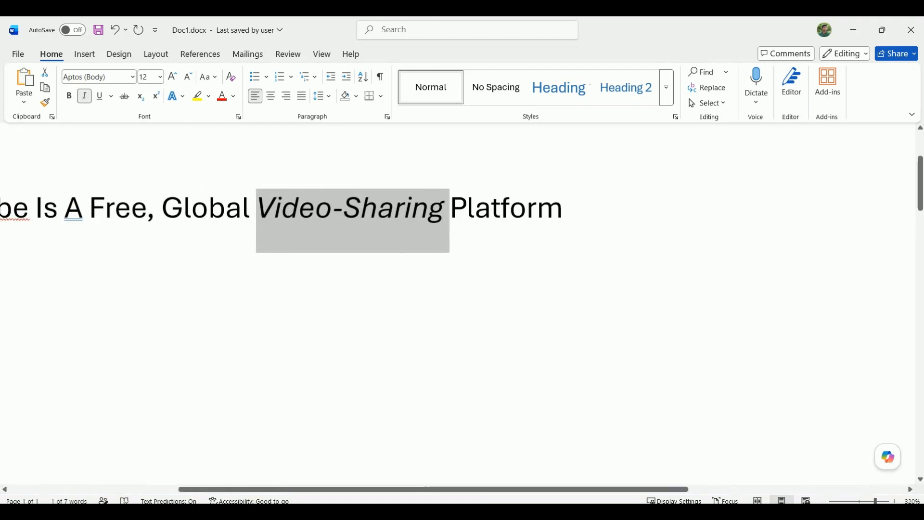
scroll(462, 303, "down", 10)
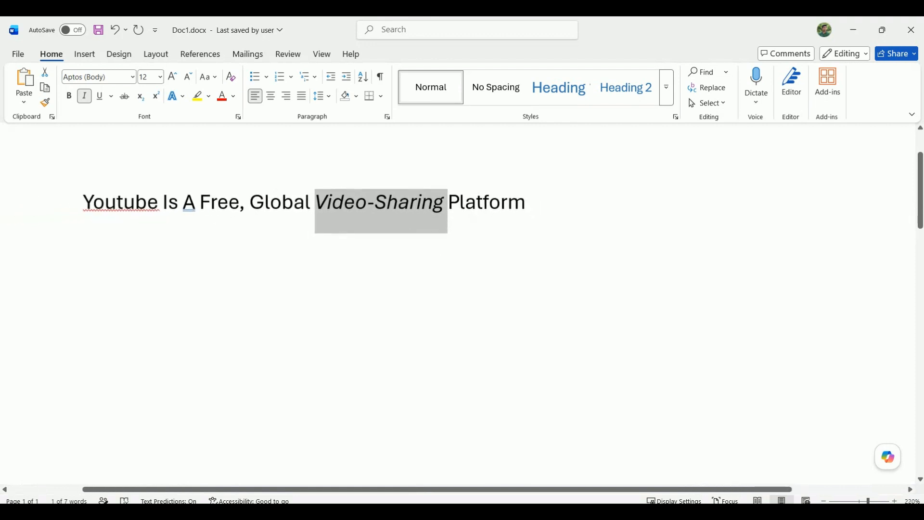
key("ctrl+i")
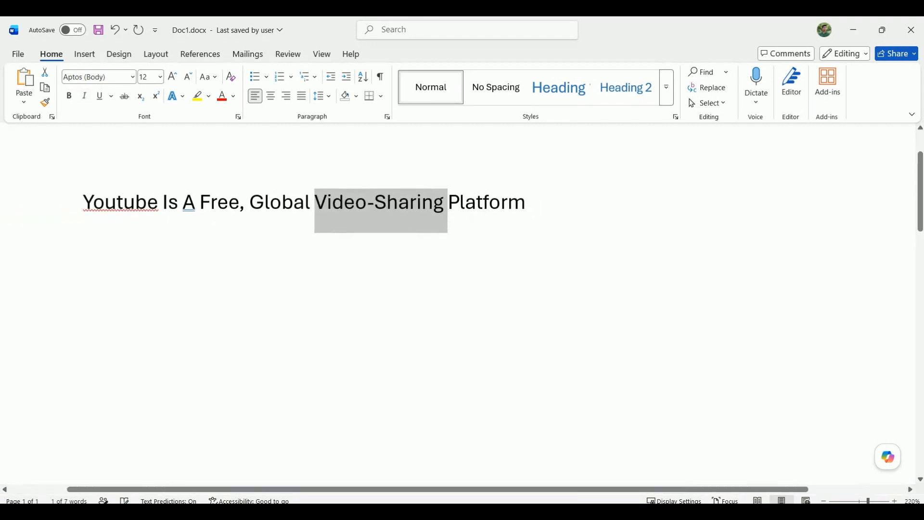
Underline the word "Global" with a single line and check the underline up close
key("Left")
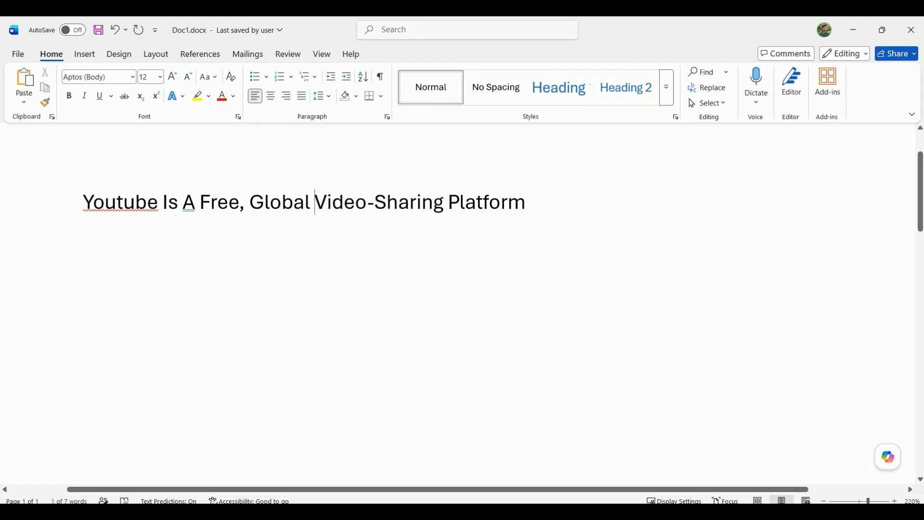
key("ctrl+Left")
key("shift+Right")
key("shift+Right")
key("shift+Right")
key("shift+Right")
key("shift+Right")
key("shift+Right")
key("shift+Right")
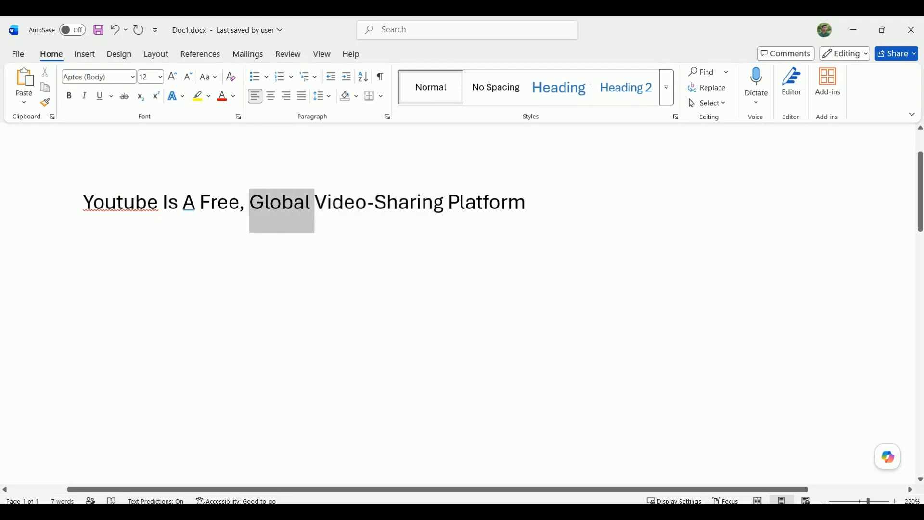
key("ctrl+u")
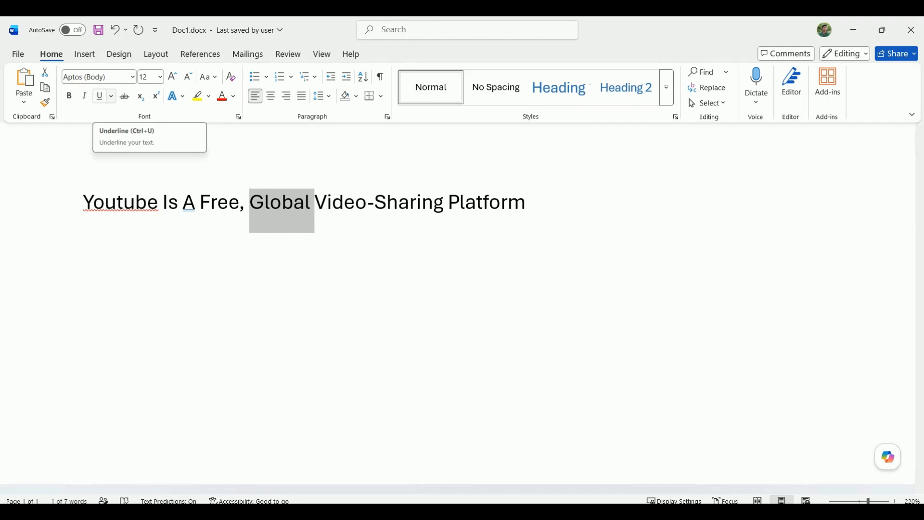
left_click(100, 96)
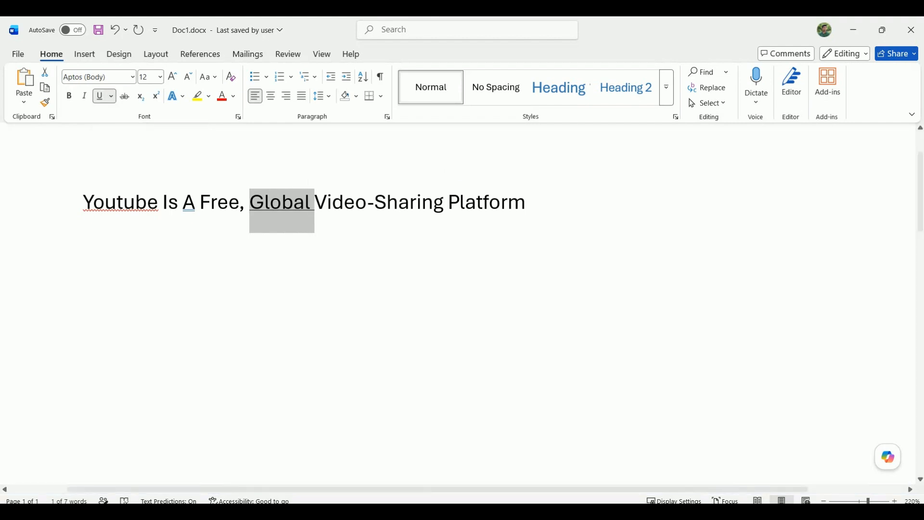
scroll(282, 210, "up", 11)
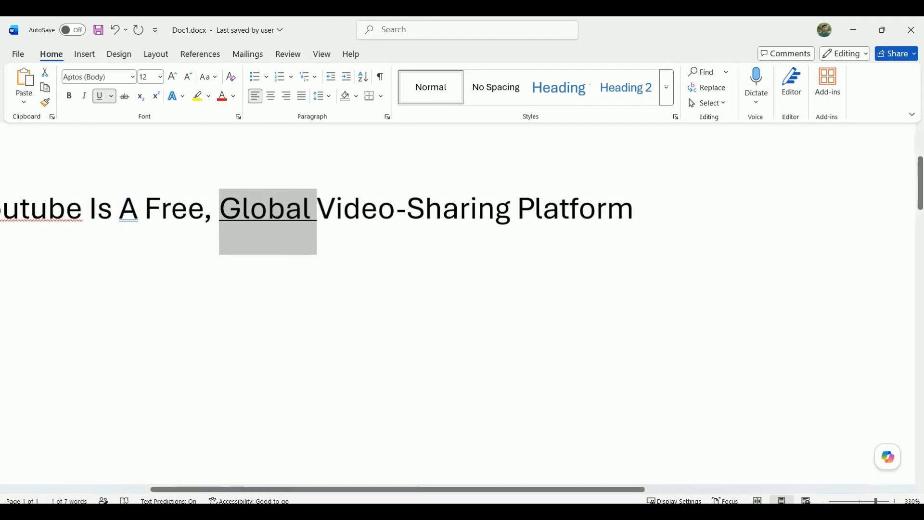
Try the dotted underline style on the word "Global" and remove its underline
left_click(111, 96)
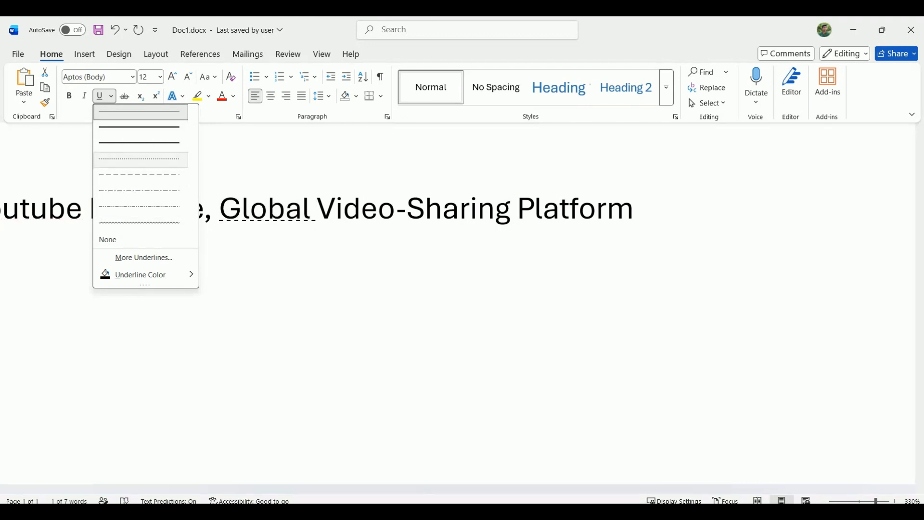
left_click(141, 160)
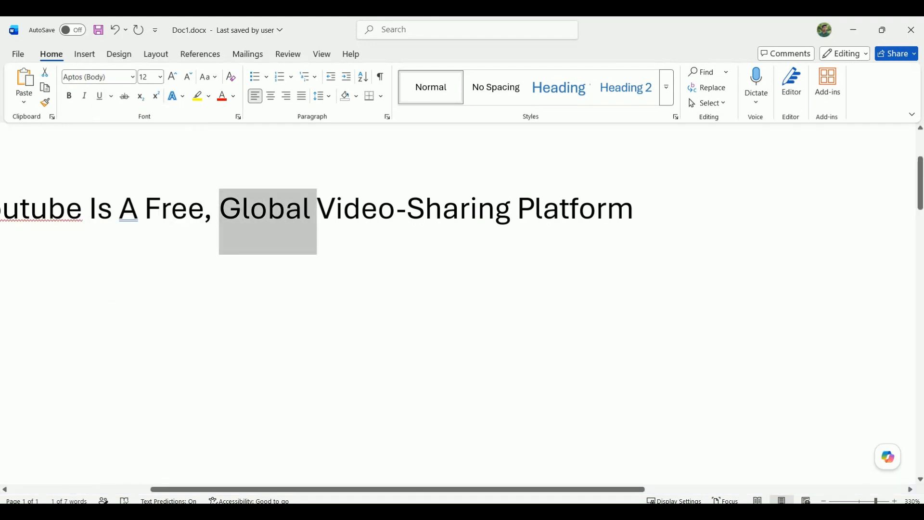
Apply strikethrough to the word "Global" and remove it again
left_click(378, 216)
left_click_drag(220, 212, 310, 212)
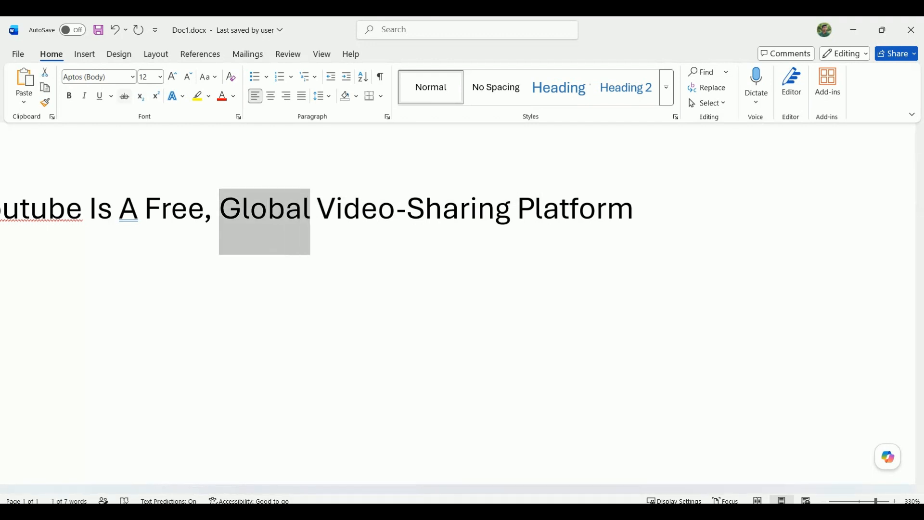
left_click(125, 96)
left_click(125, 95)
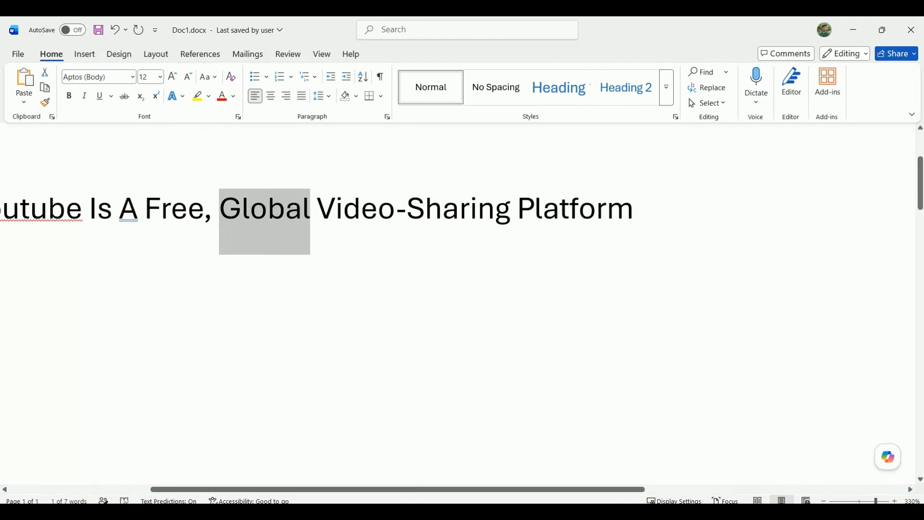
left_click(220, 209)
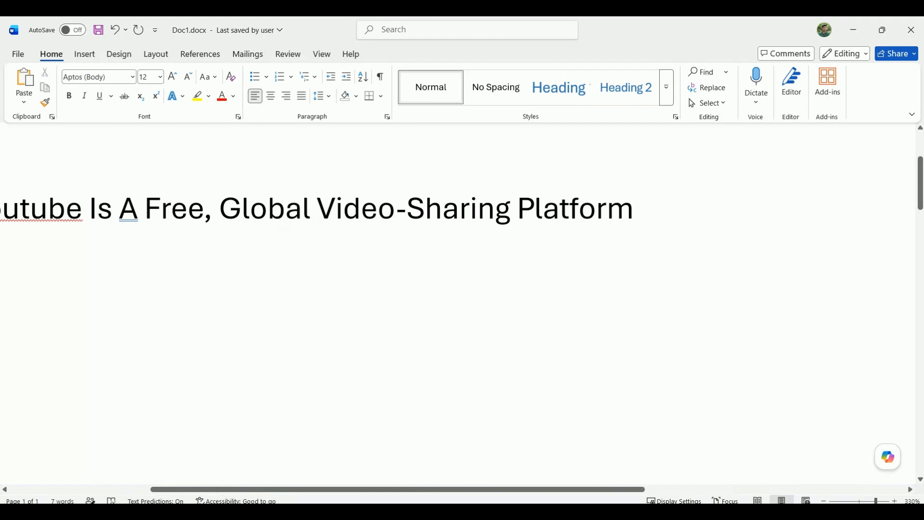
Add a line reading H2O below the sentence and format its 2 as subscript
left_click(634, 209)
key("Return")
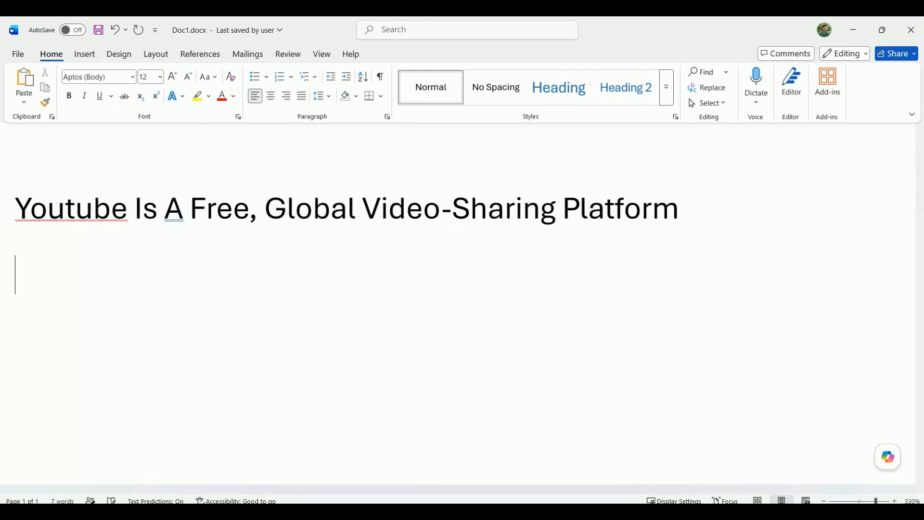
type("H")
scroll(462, 303, "left", 5)
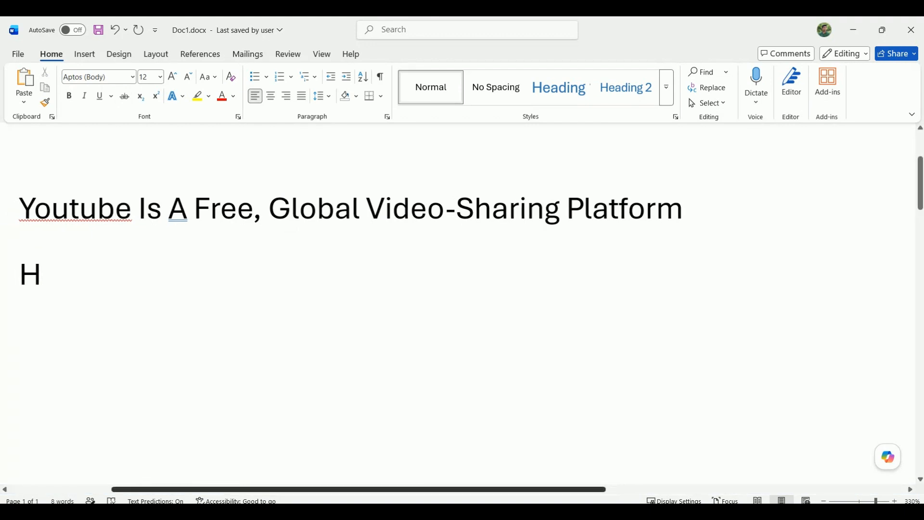
type("2")
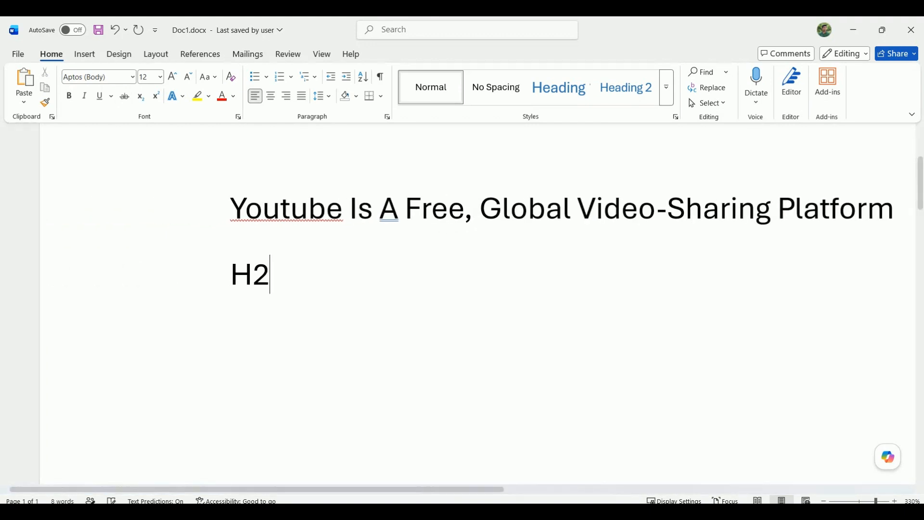
type("O")
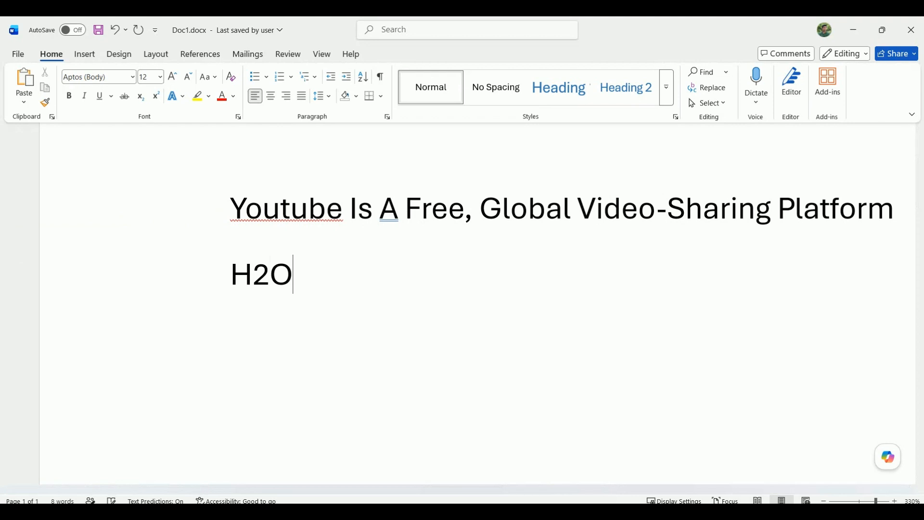
left_click_drag(253, 276, 269, 275)
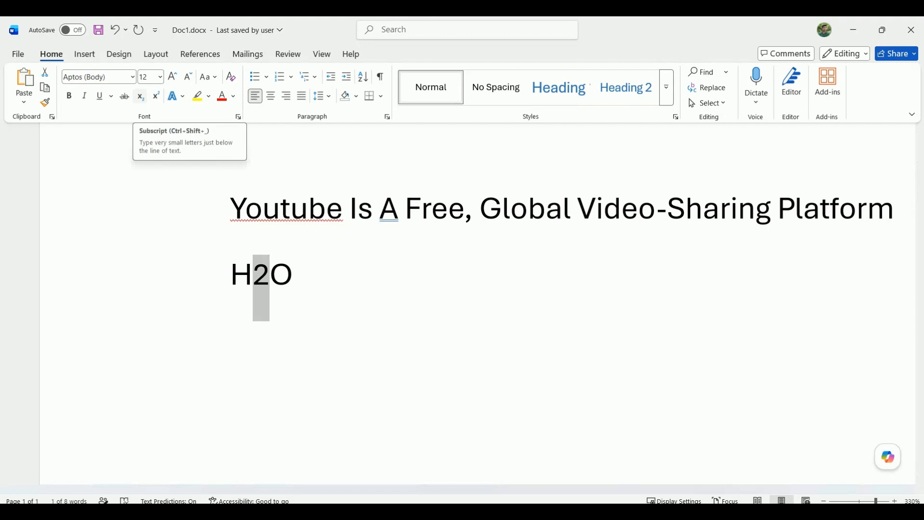
left_click(140, 97)
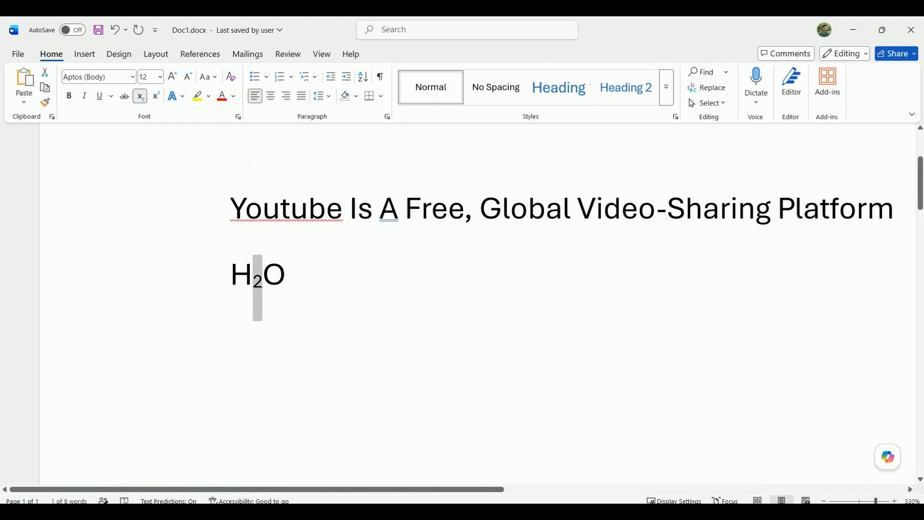
Add a line reading 22 below the water formula and format the second 2 as superscript
left_click(287, 275)
key("Return")
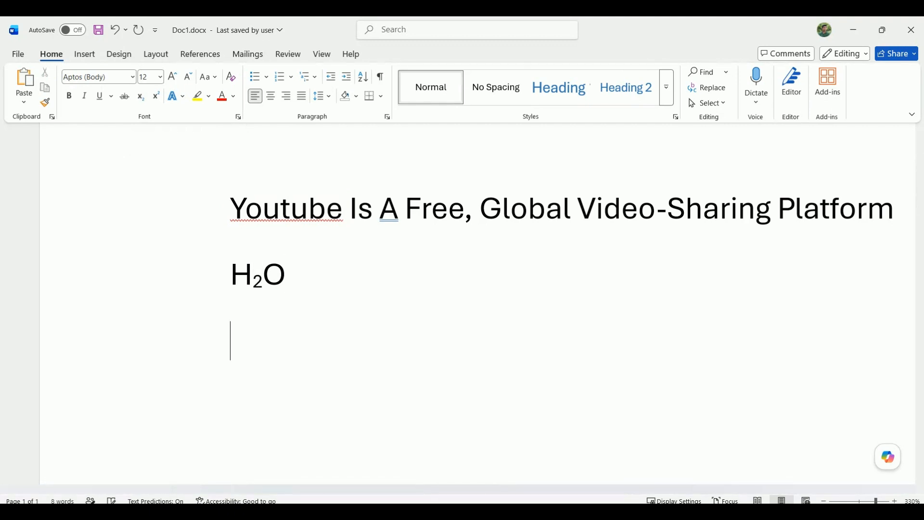
type("22")
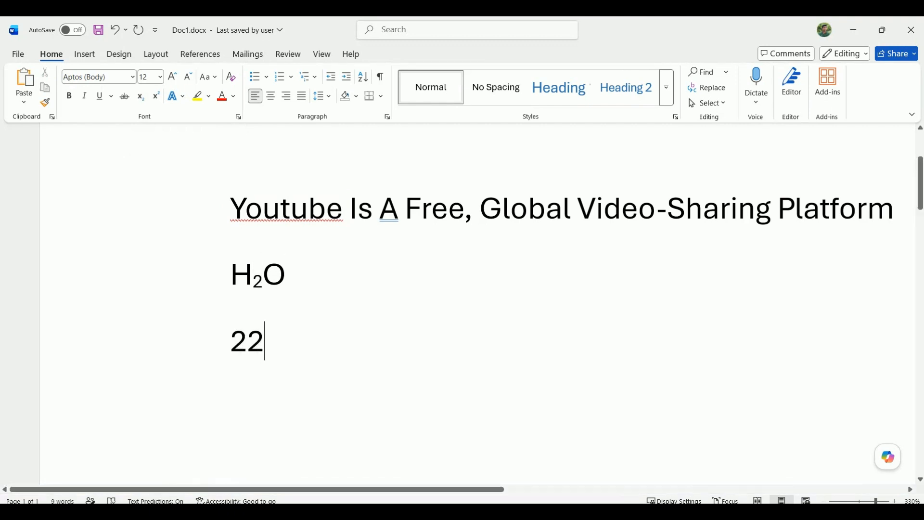
key("shift+Left")
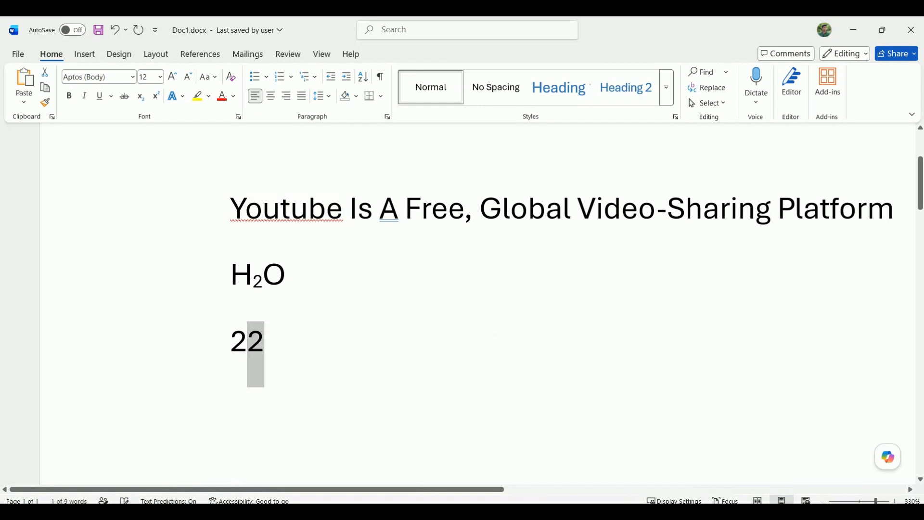
key("ctrl+shift+equal")
key("Right")
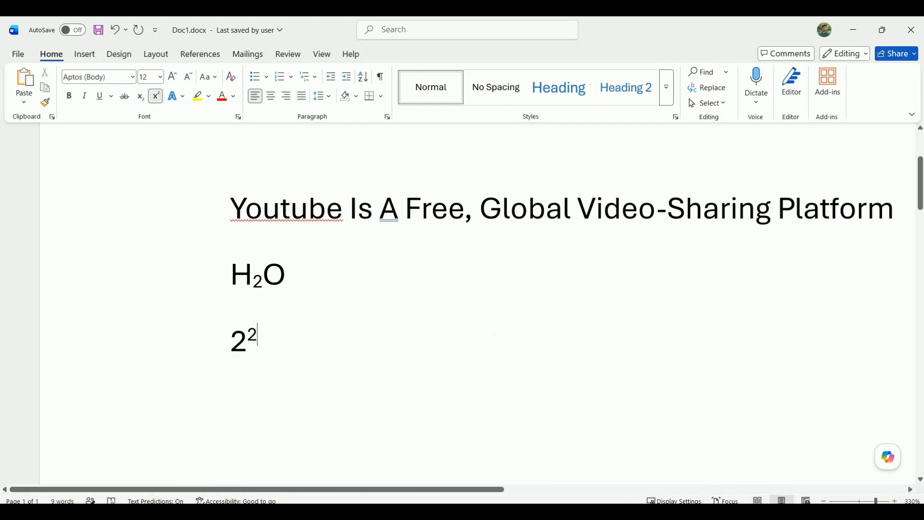
Copy the word "Youtube" from the sentence and paste it on a new line above the sentence
left_click(231, 209)
left_click_drag(231, 209, 343, 209)
key("ctrl+c")
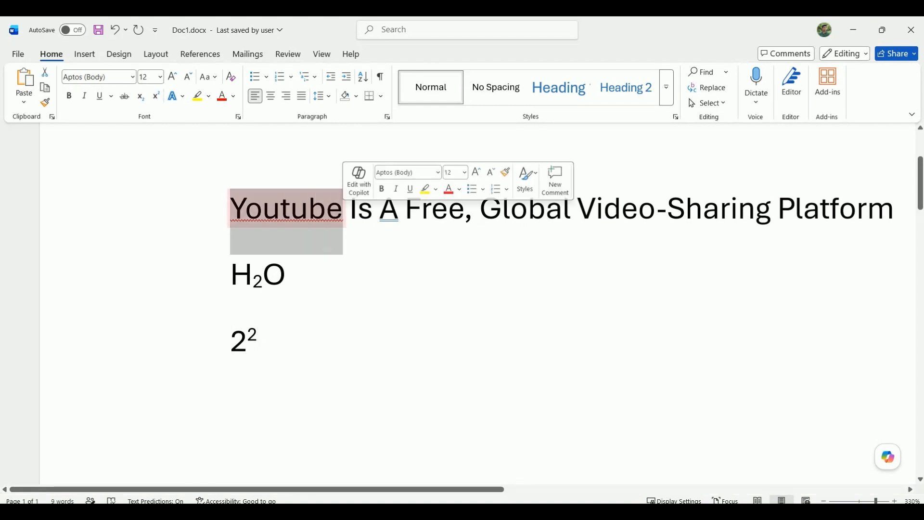
left_click(281, 209)
left_click(231, 209)
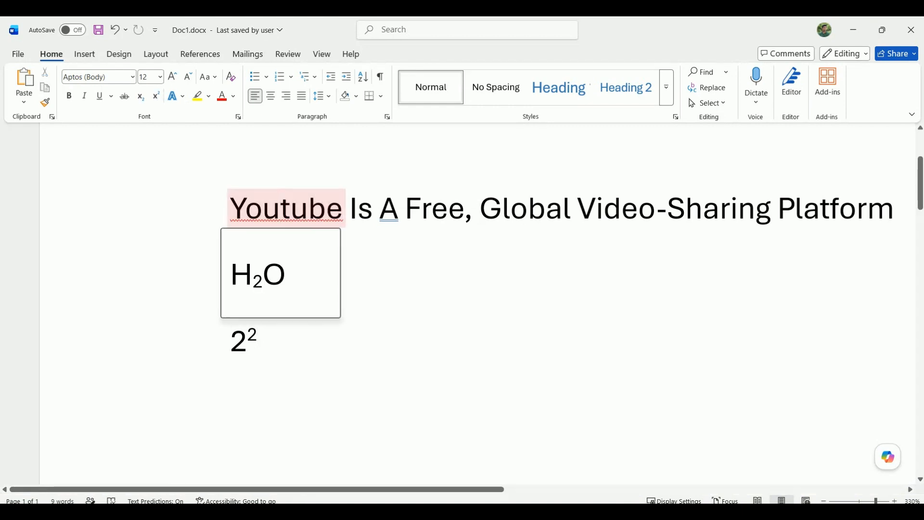
key("Return")
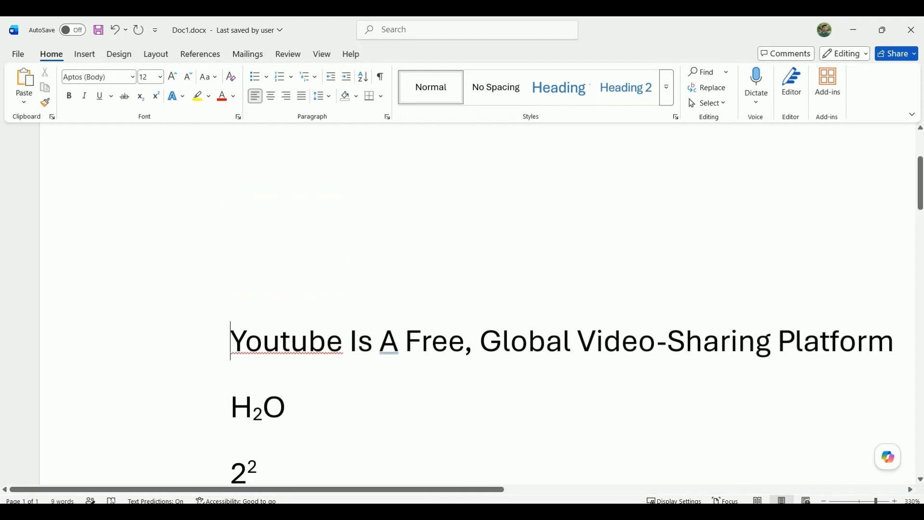
key("ctrl+v")
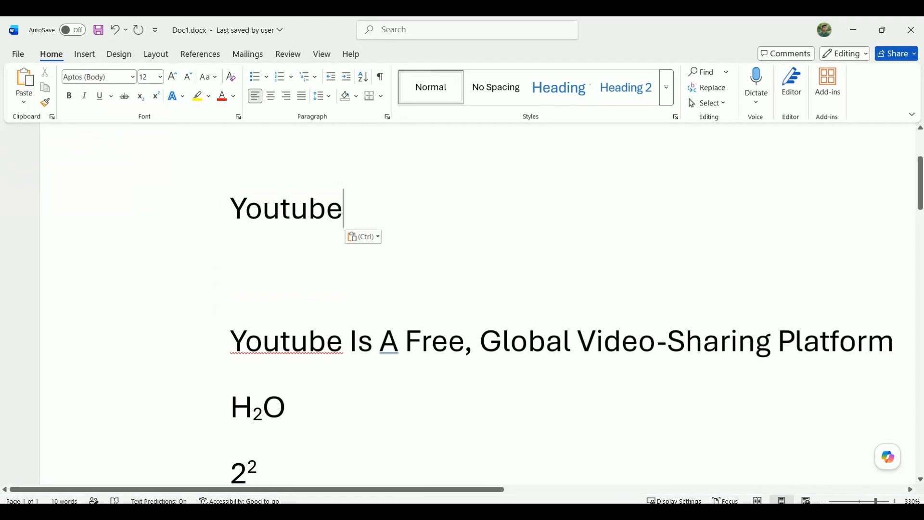
Apply a blue shadowed text effect to the pasted word "Youtube" and give it a red outline
key("shift+Home")
left_click(176, 96)
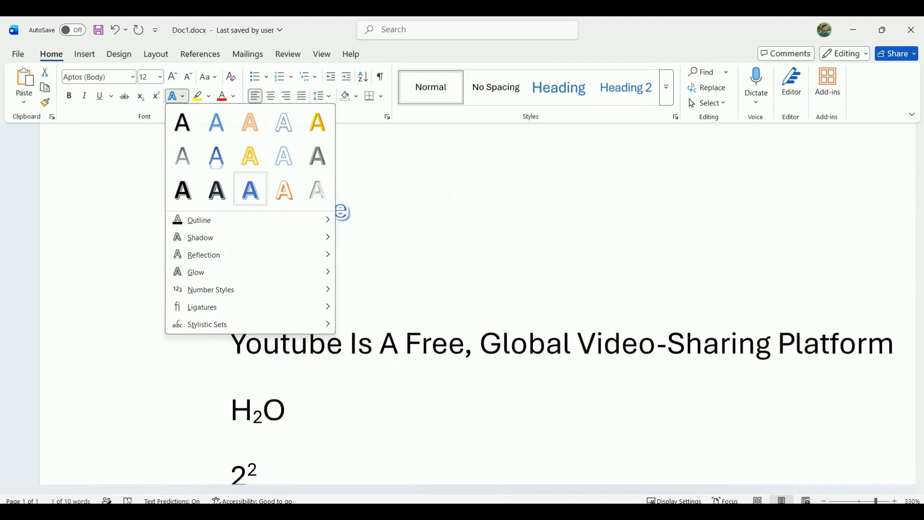
left_click(251, 188)
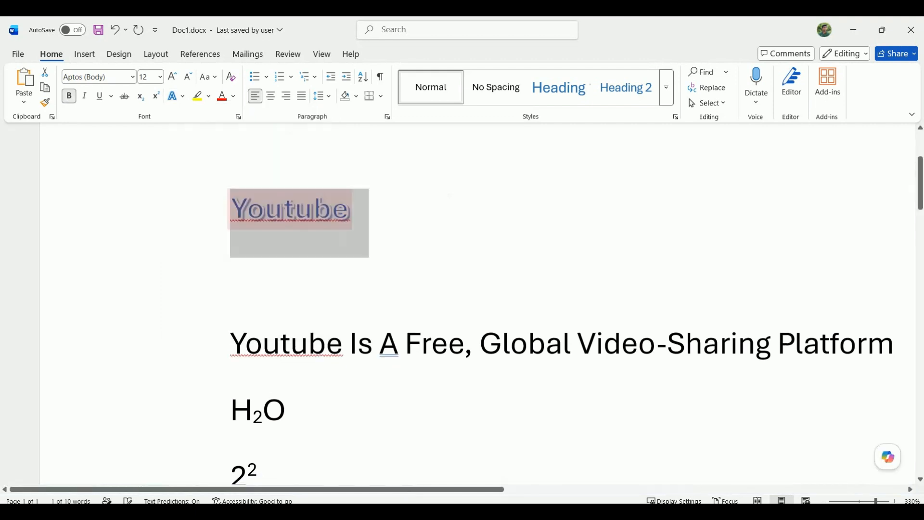
left_click(177, 96)
mouse_move(231, 220)
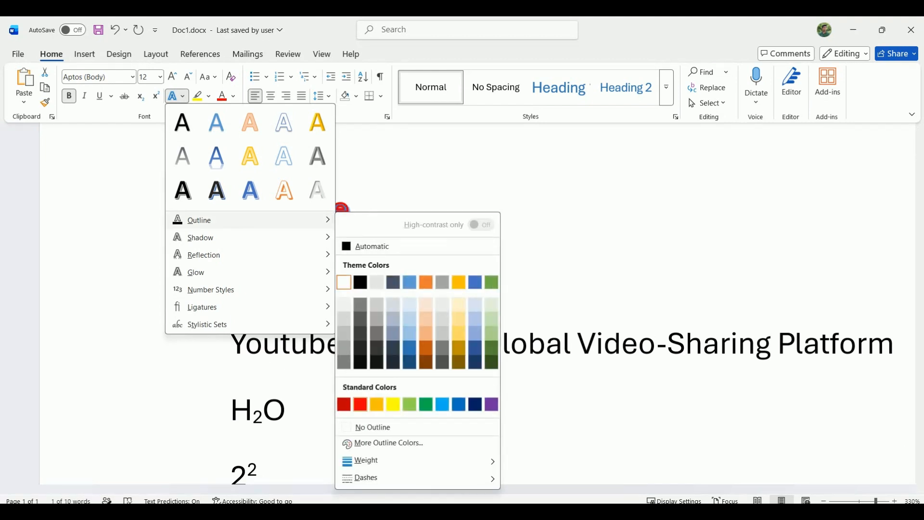
left_click(360, 404)
left_click(351, 210)
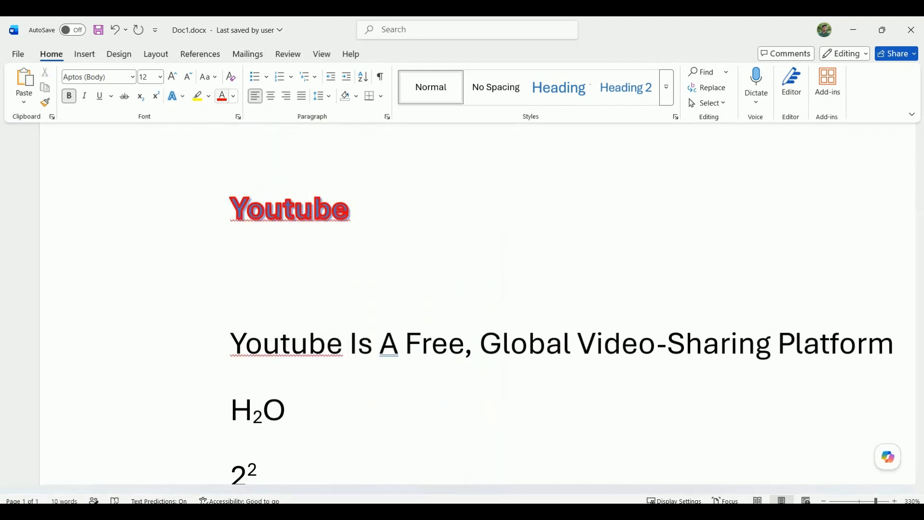
Highlight the pasted word "Youtube" in yellow and recolour its highlight to dark blue
left_click(233, 95)
left_click(234, 96)
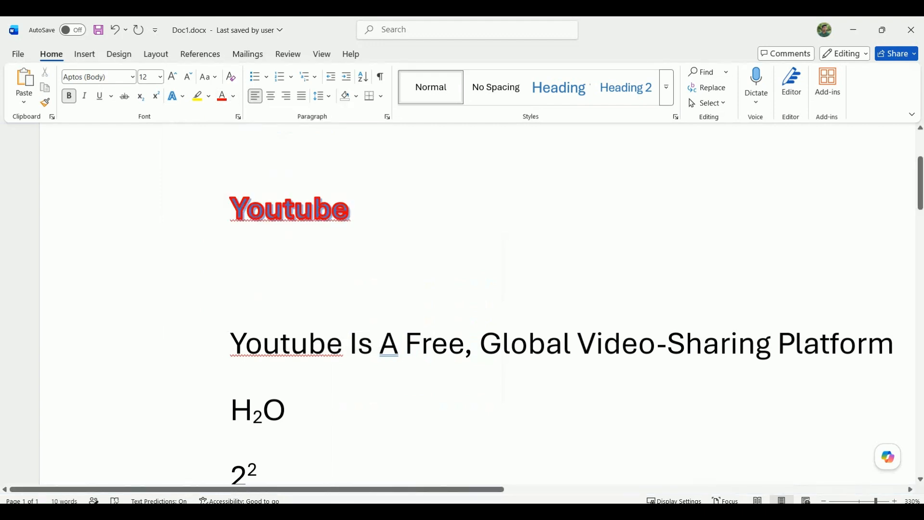
left_click(207, 211)
left_click(198, 95)
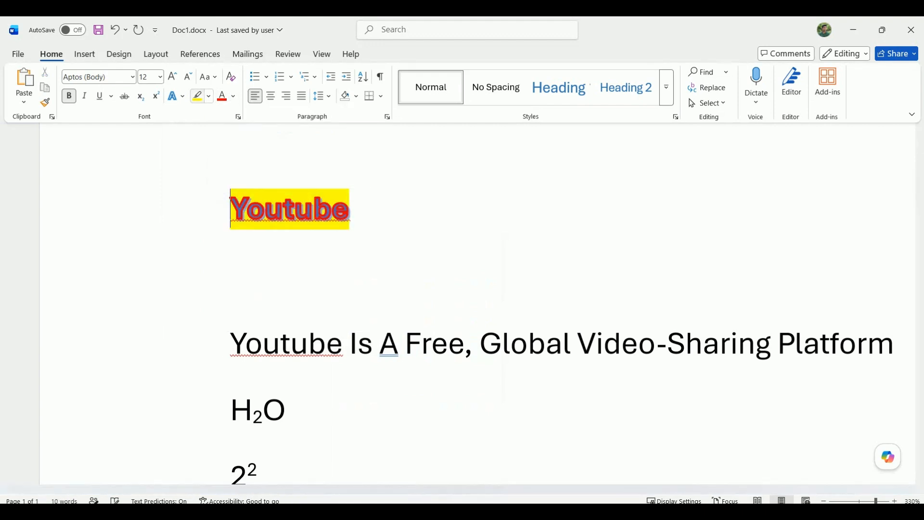
left_click(209, 96)
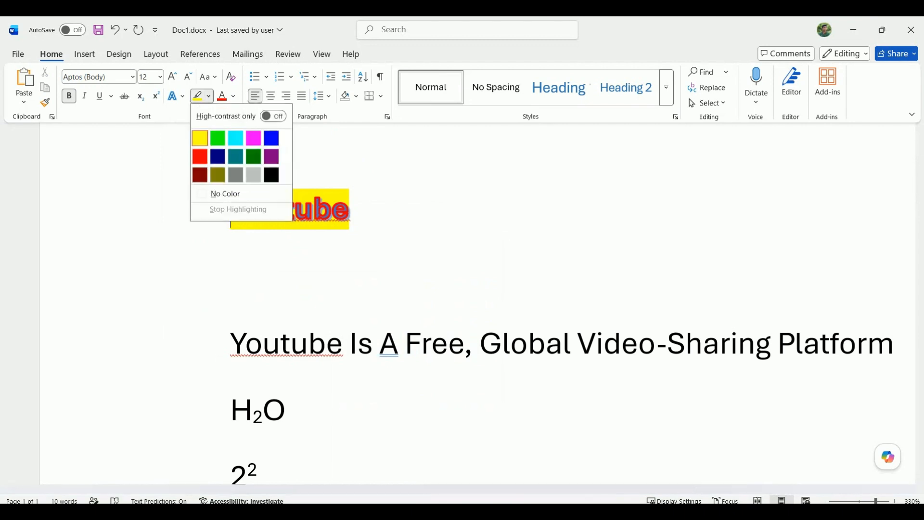
left_click(217, 157)
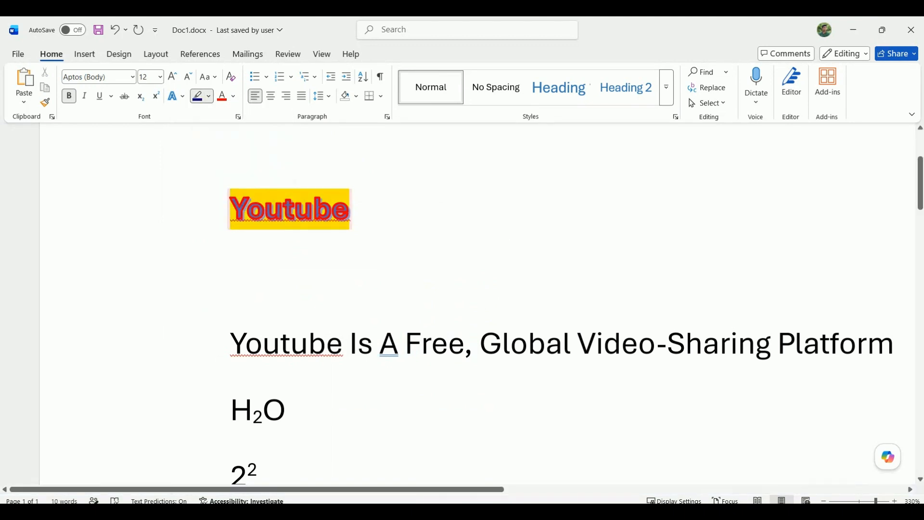
left_click(330, 210)
left_click_drag(348, 210, 232, 211)
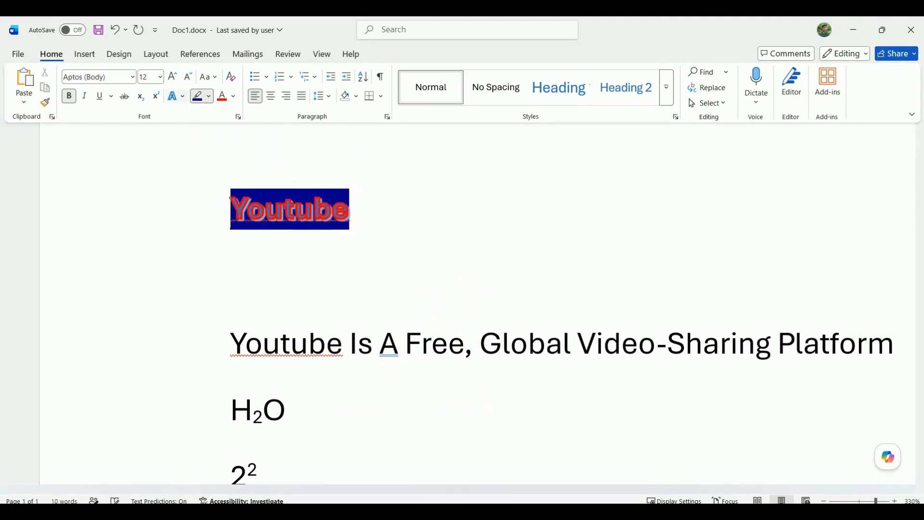
Set the font colour of the highlighted word "Youtube" to yellow
left_click(182, 96)
left_click(216, 155)
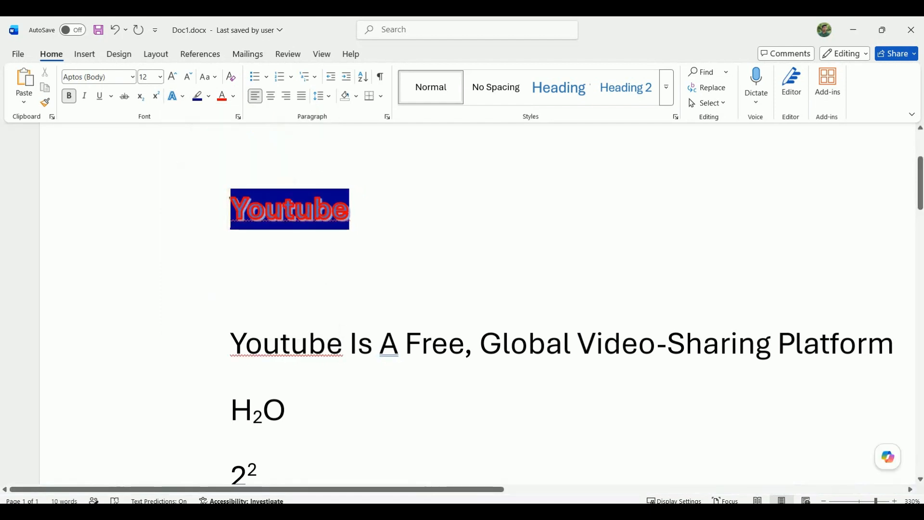
left_click_drag(315, 211, 233, 211)
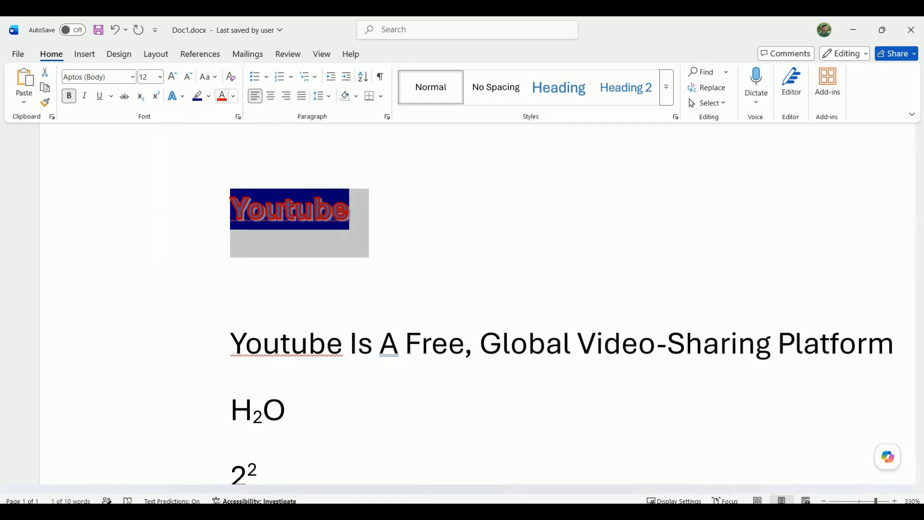
left_click(233, 95)
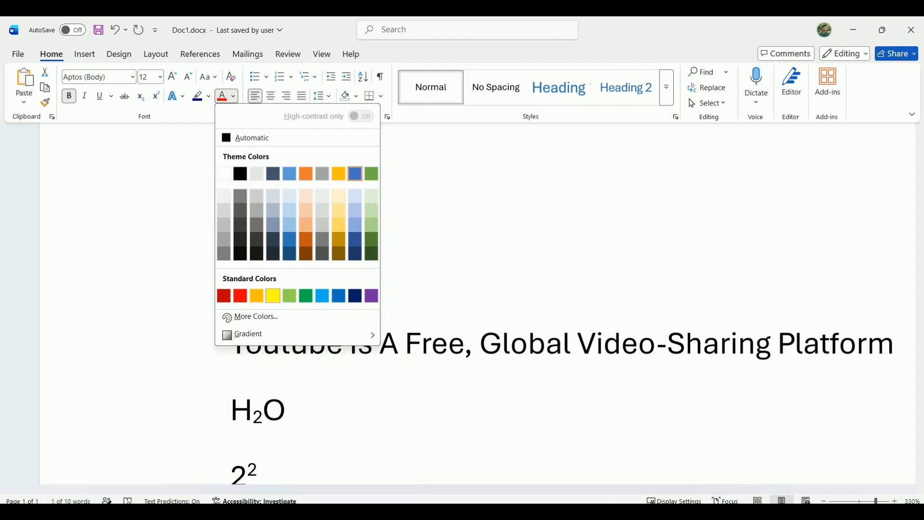
left_click(273, 296)
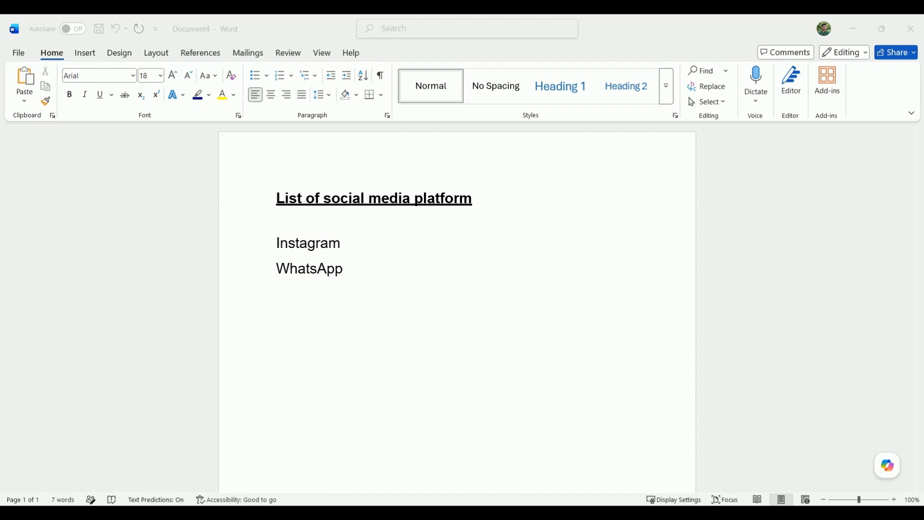
Add a line reading Facebook below WhatsApp in the list of social media platforms
left_click(277, 294)
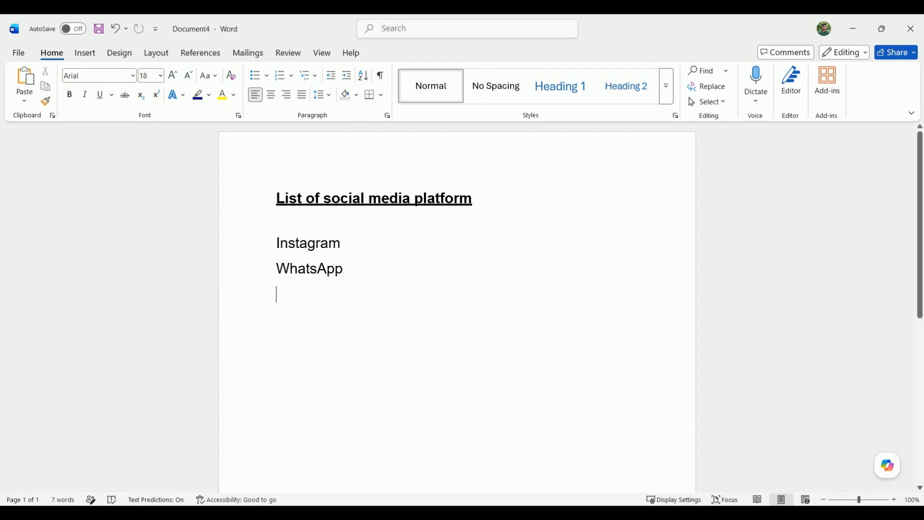
type("Fa")
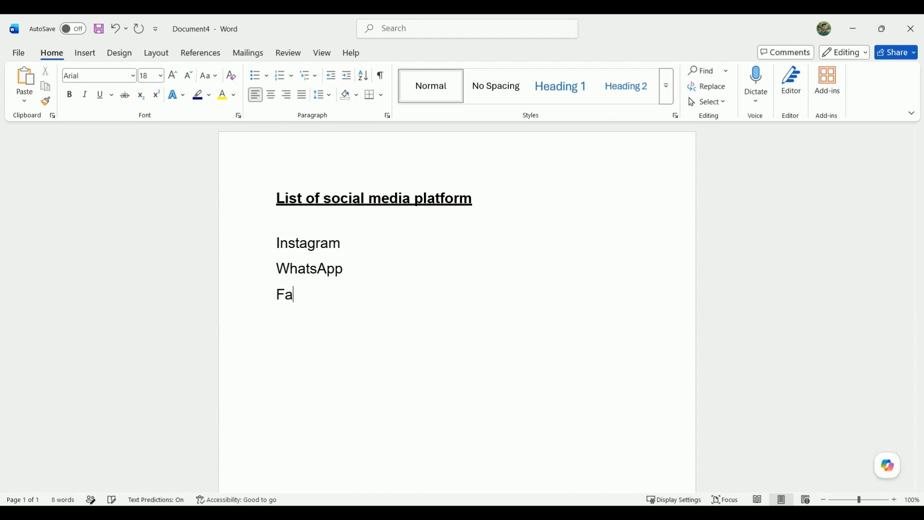
type("cebook")
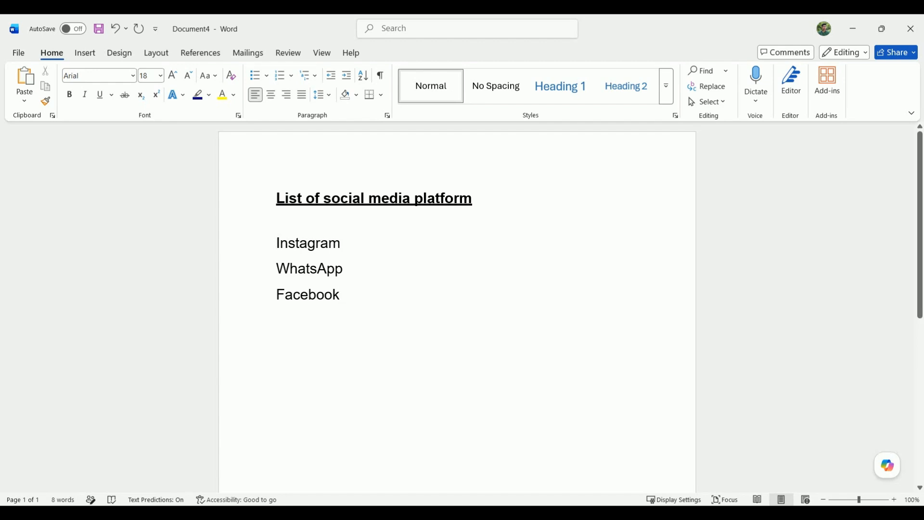
Format the Instagram, WhatsApp and Facebook lines as a bulleted list with arrowhead bullets
key("shift+Left")
key("shift+Left")
key("shift+Left")
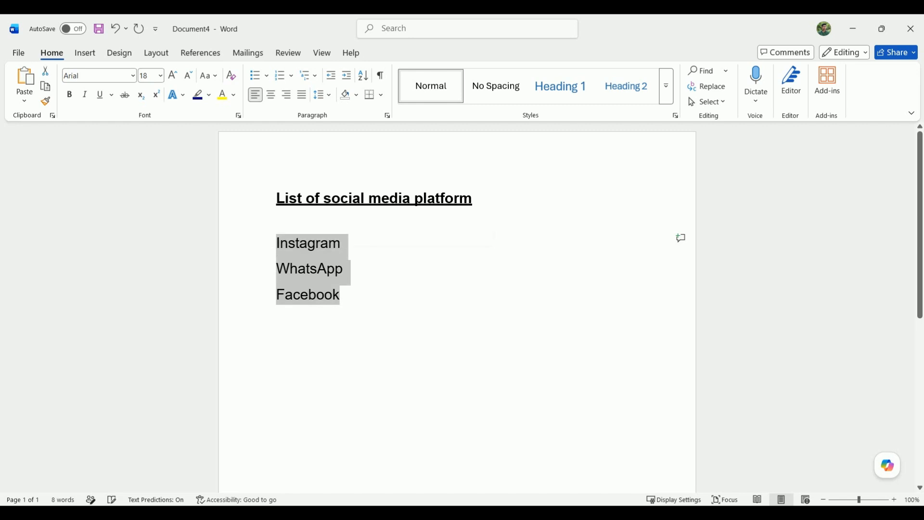
left_click(266, 76)
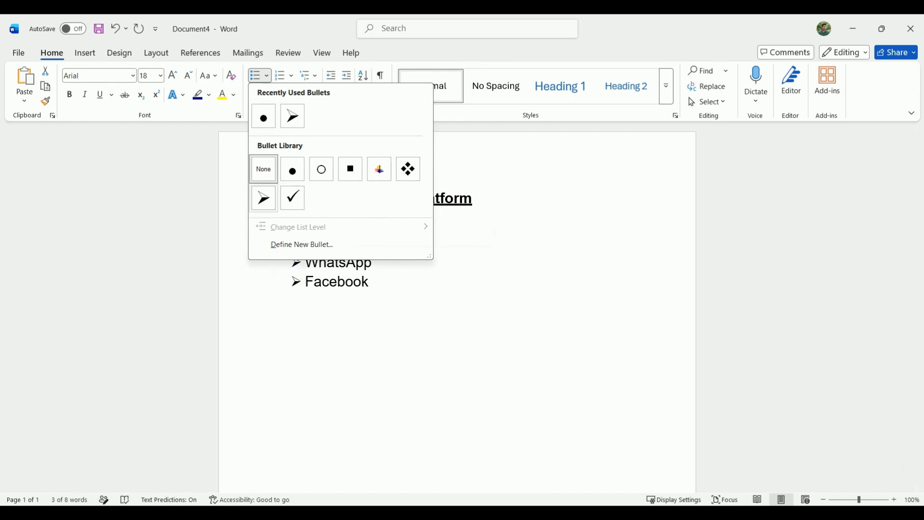
left_click(263, 197)
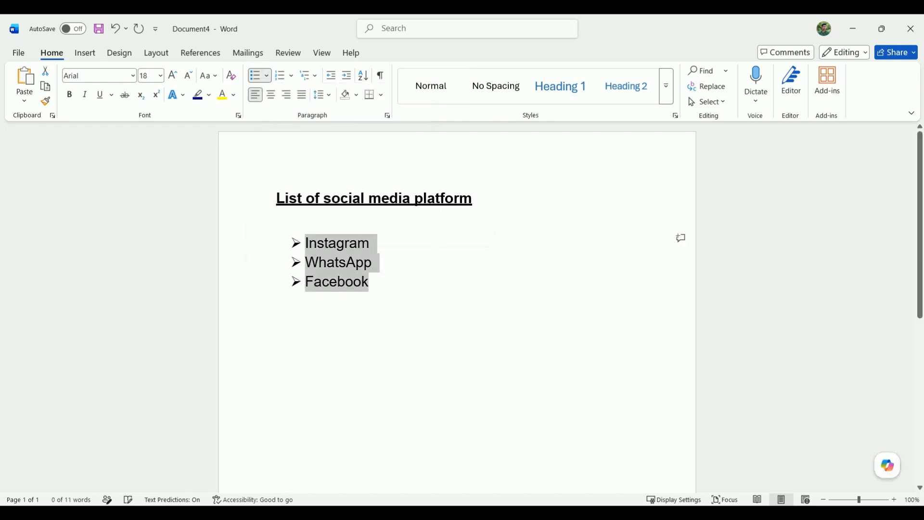
left_click(305, 300)
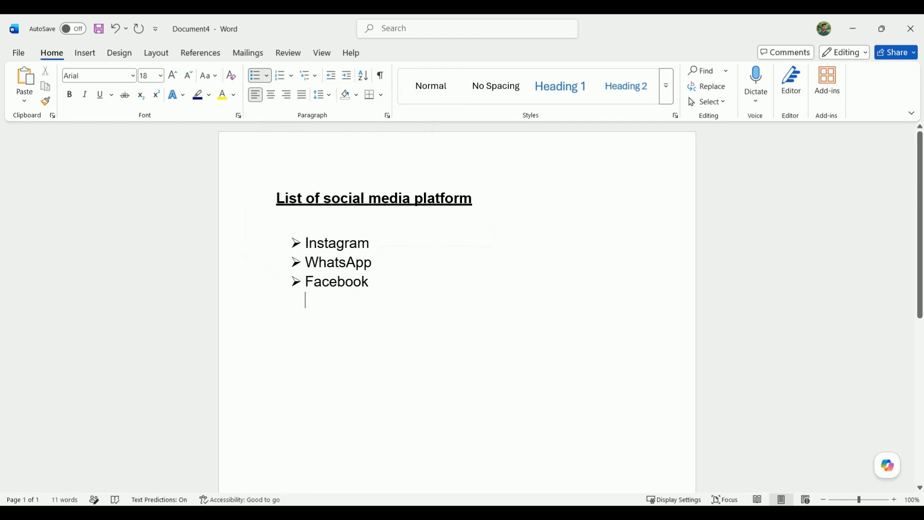
left_click_drag(369, 283, 306, 244)
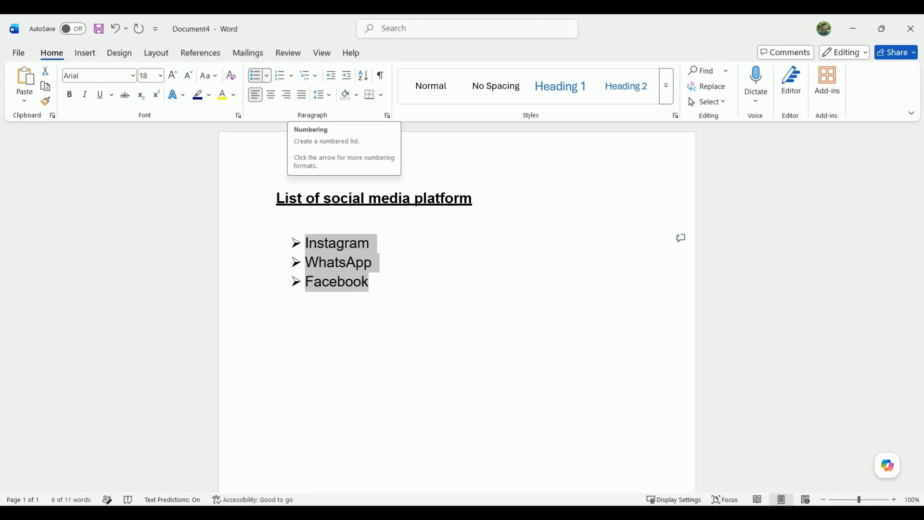
left_click(370, 282)
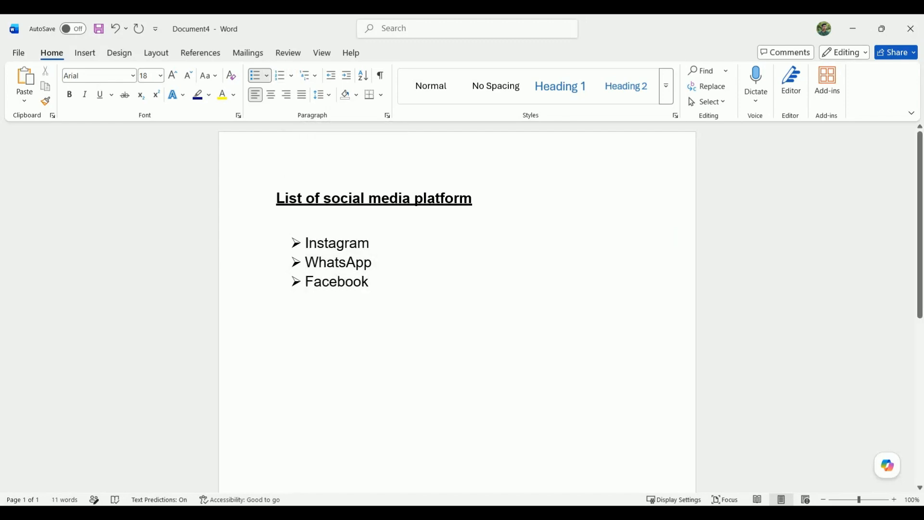
key("Return")
key("ctrl+b")
key("ctrl+u")
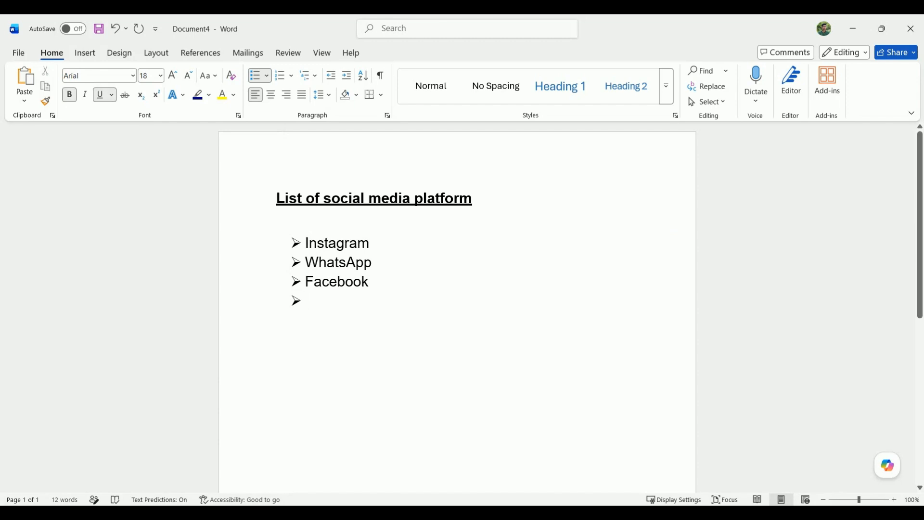
key("BackSpace")
Convert the three bulleted platform lines to a numbered list in the 1) 2) 3) format
left_click_drag(370, 282, 306, 245)
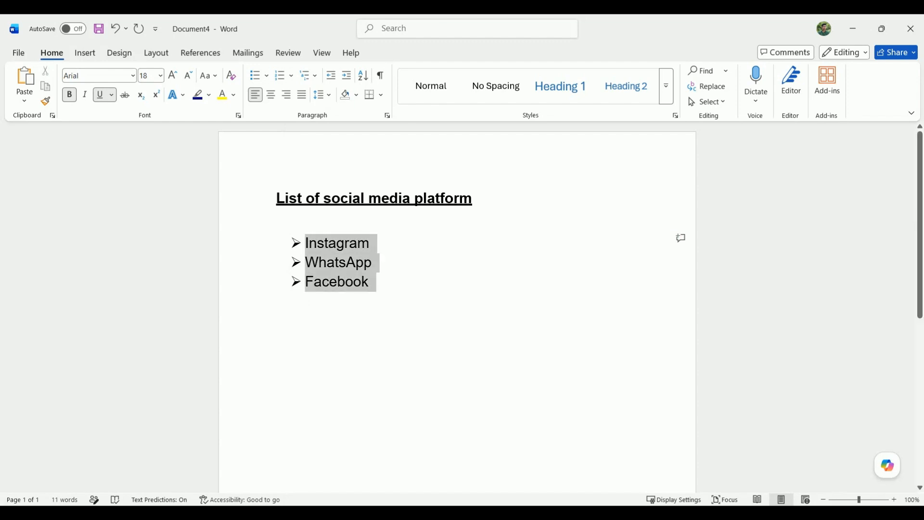
left_click(292, 75)
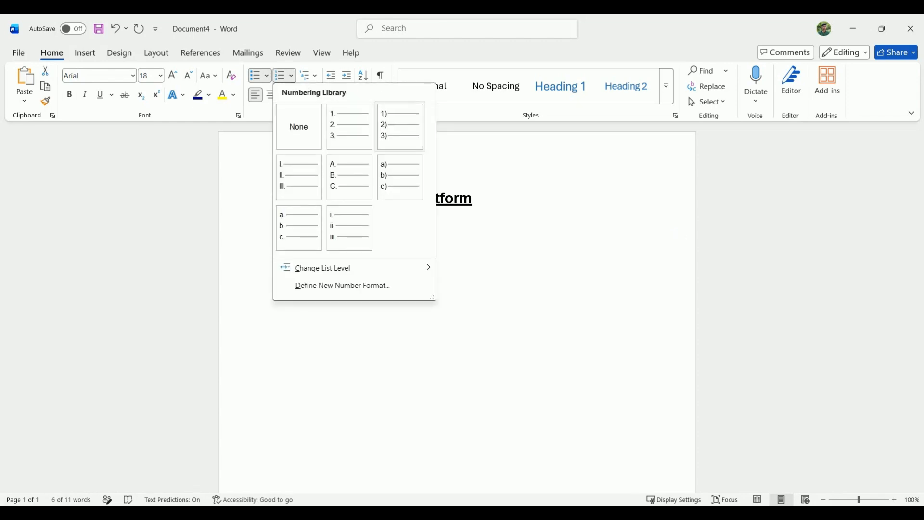
left_click(401, 127)
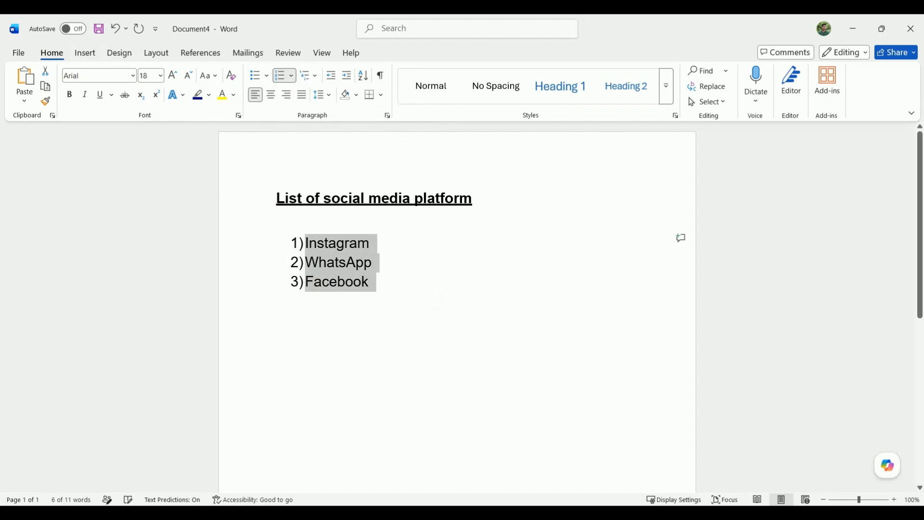
left_click(370, 281)
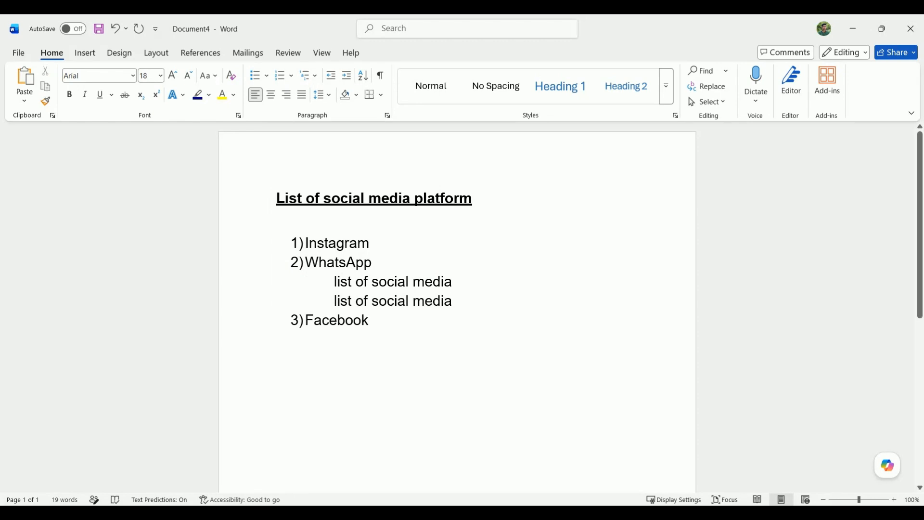
Apply the 1) a) i) multilevel list format to all lines from Instagram to Facebook, including the indented sub-lines
left_click_drag(680, 300, 679, 258)
key("Up")
key("shift+Down")
key("shift+Down")
key("shift+Down")
key("shift+Down")
key("shift+Down")
key("shift+Left")
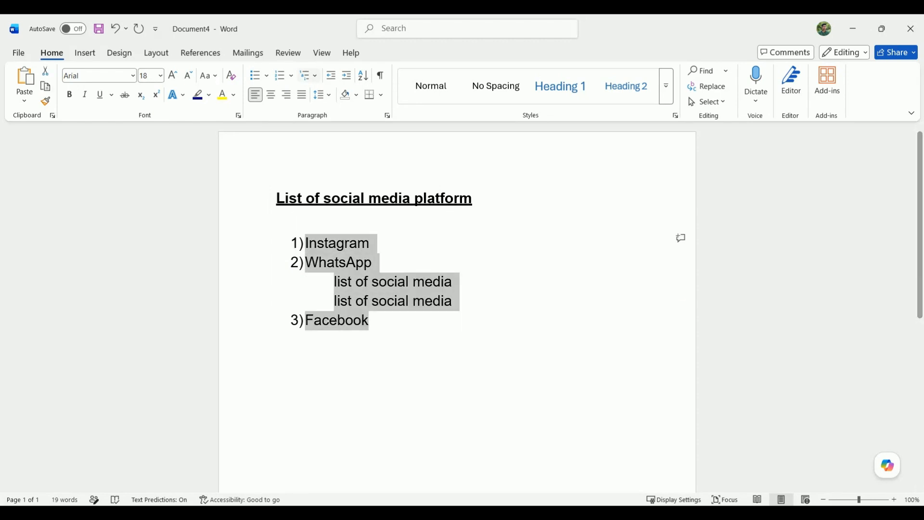
left_click(310, 75)
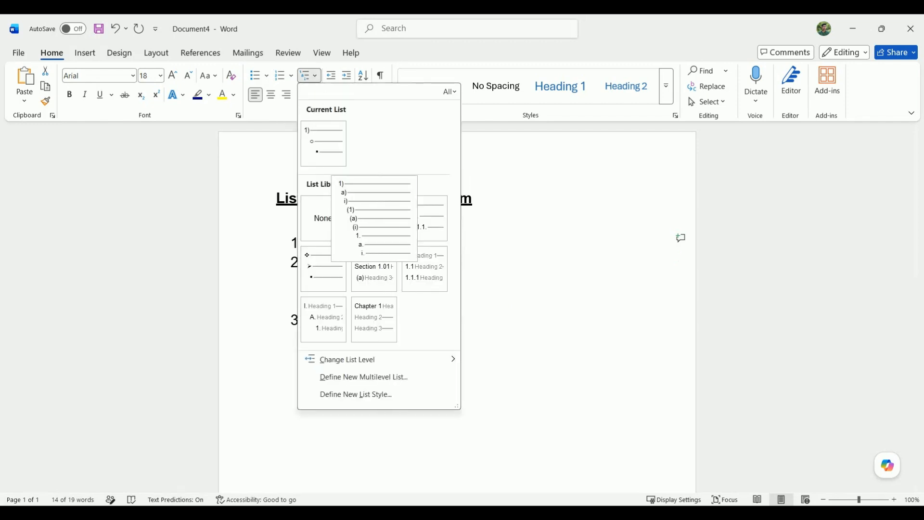
left_click(374, 218)
left_click(358, 263)
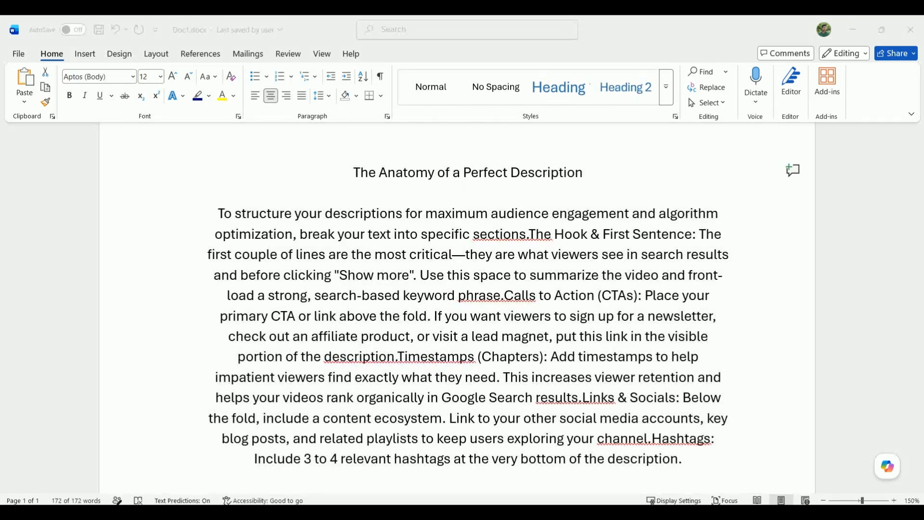
Left-align the whole text of Doc1.docx, including the title "The Anatomy of a Perfect Description"
key("ctrl+a")
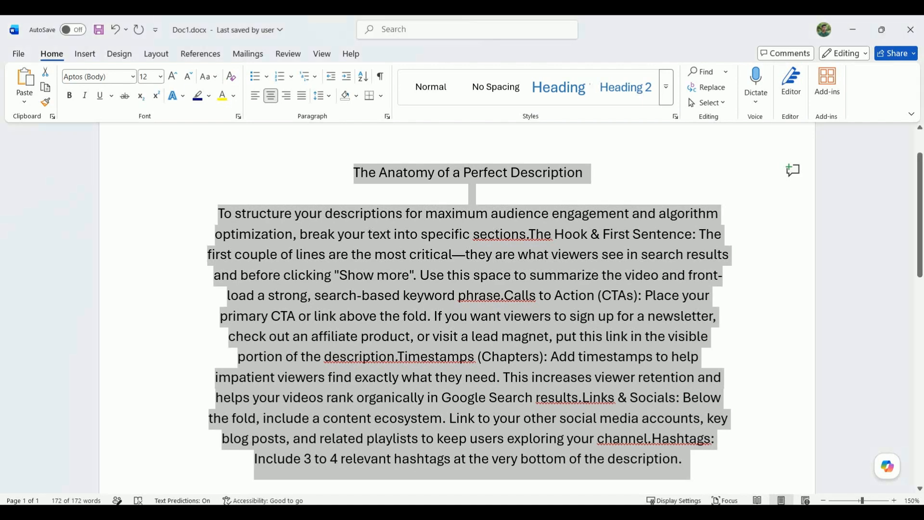
left_click(354, 173)
left_click_drag(354, 173, 686, 487)
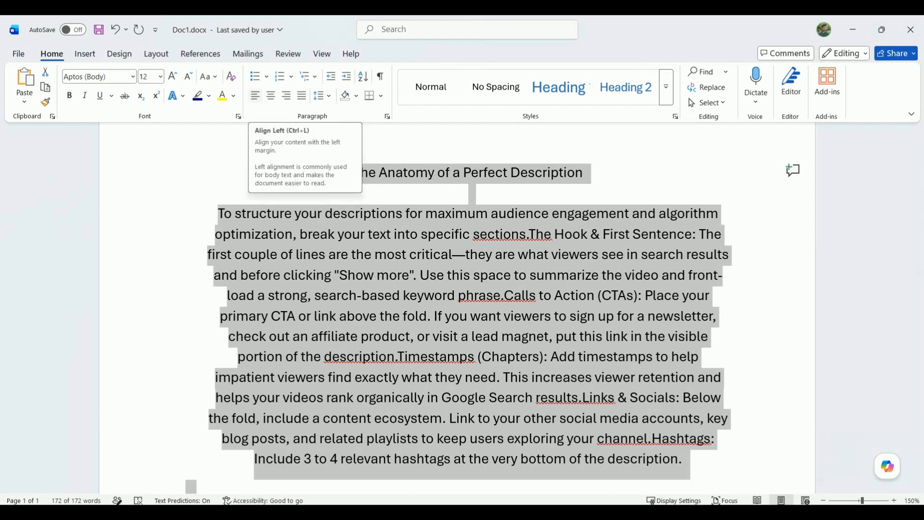
left_click(256, 95)
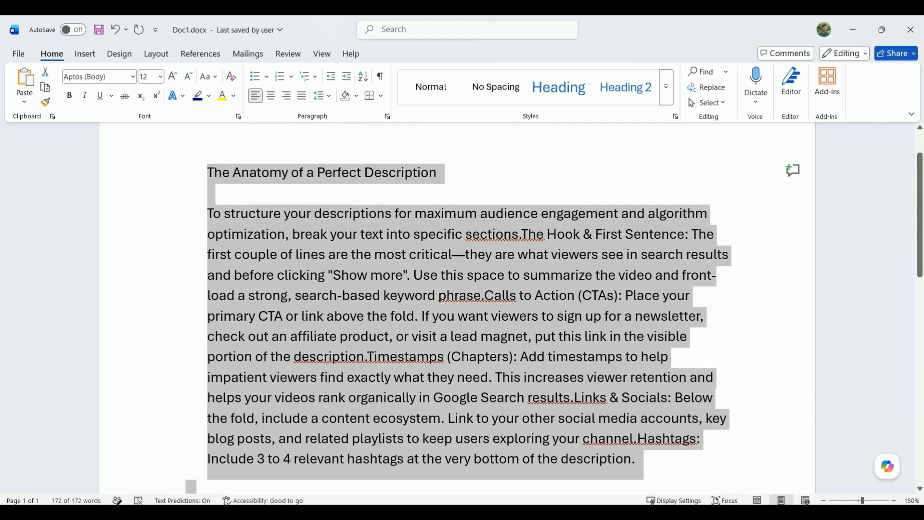
Centre-align the whole text of Doc1.docx, including the title "The Anatomy of a Perfect Description"
left_click_drag(208, 173, 243, 398)
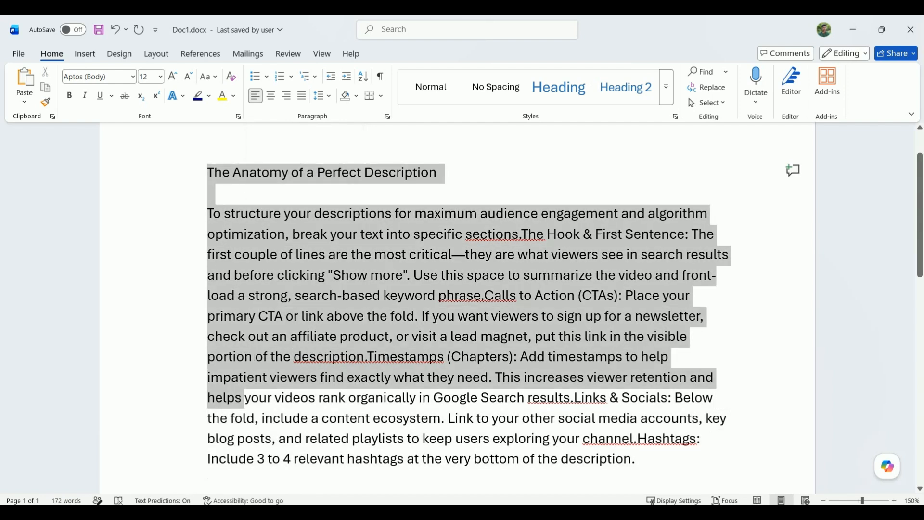
left_click(209, 194)
key("ctrl+a")
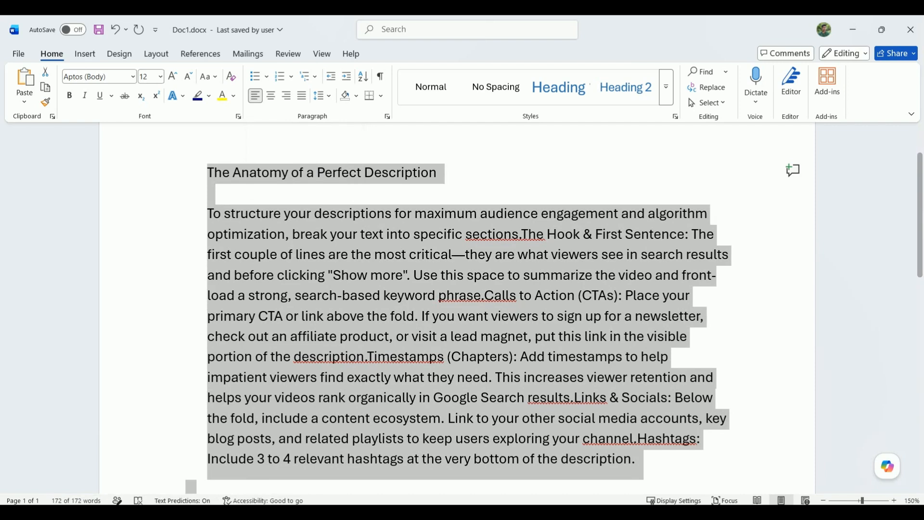
left_click(271, 96)
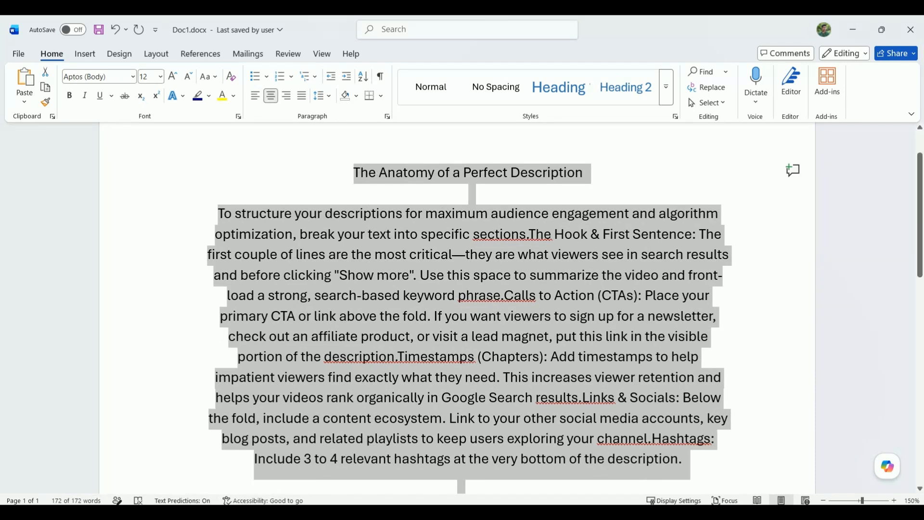
scroll(462, 308, "down", 3)
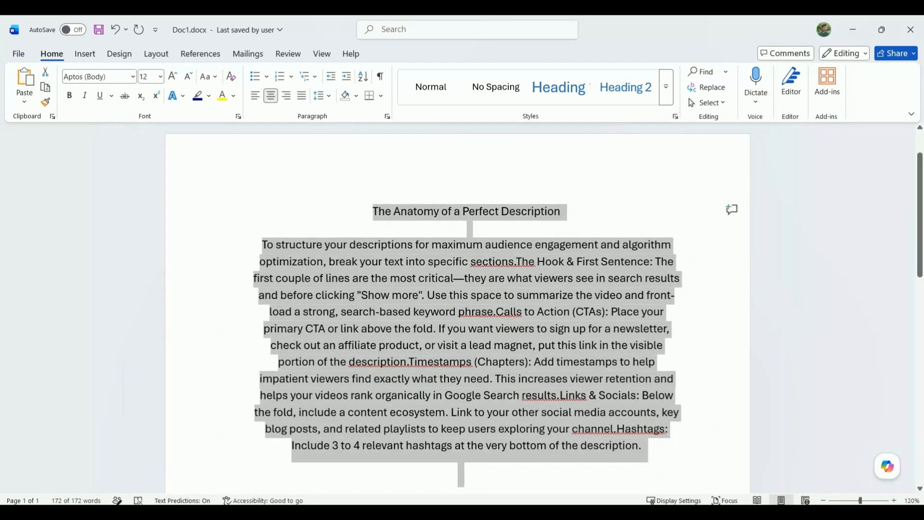
left_click(449, 243)
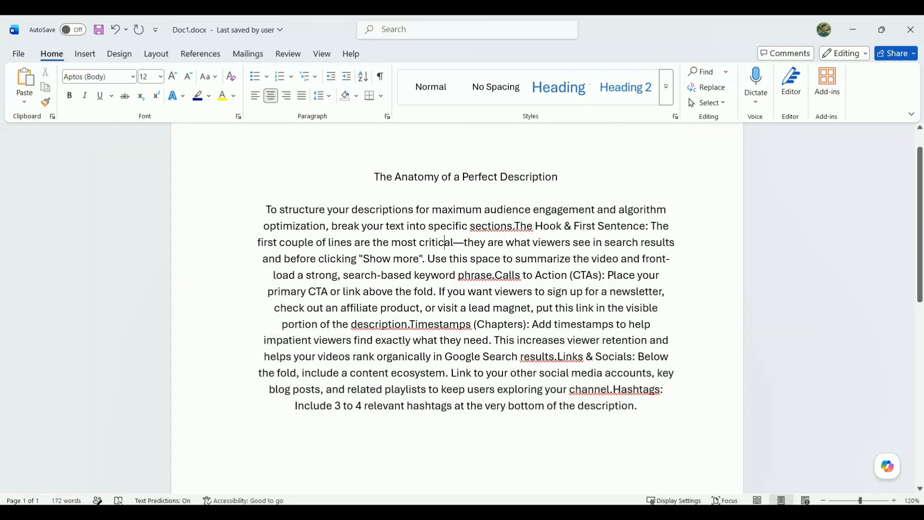
Right-align the title and body text, and change their alignment to justified
left_click_drag(638, 407, 375, 177)
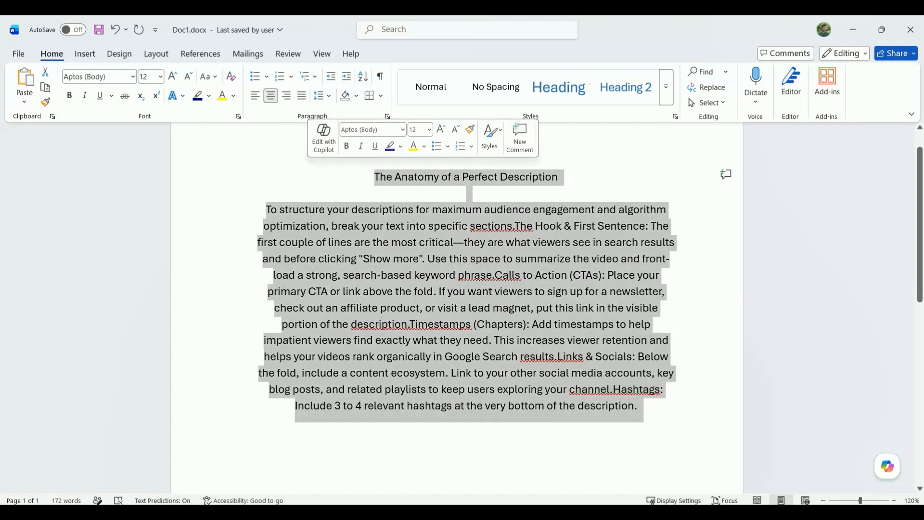
left_click(286, 95)
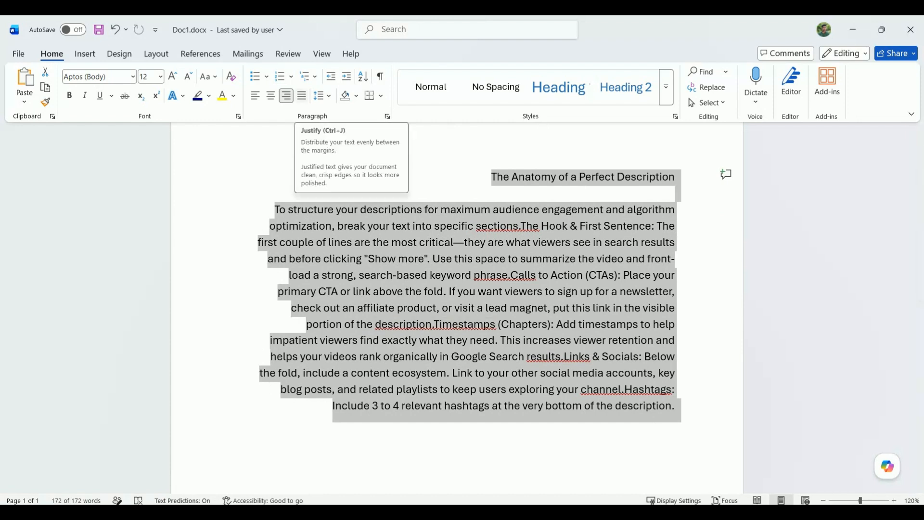
left_click(301, 95)
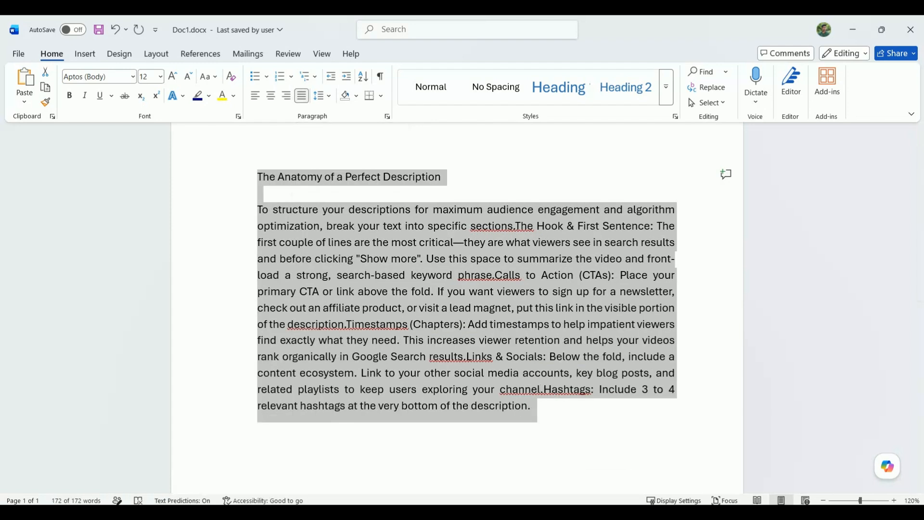
left_click(301, 95)
left_click(302, 96)
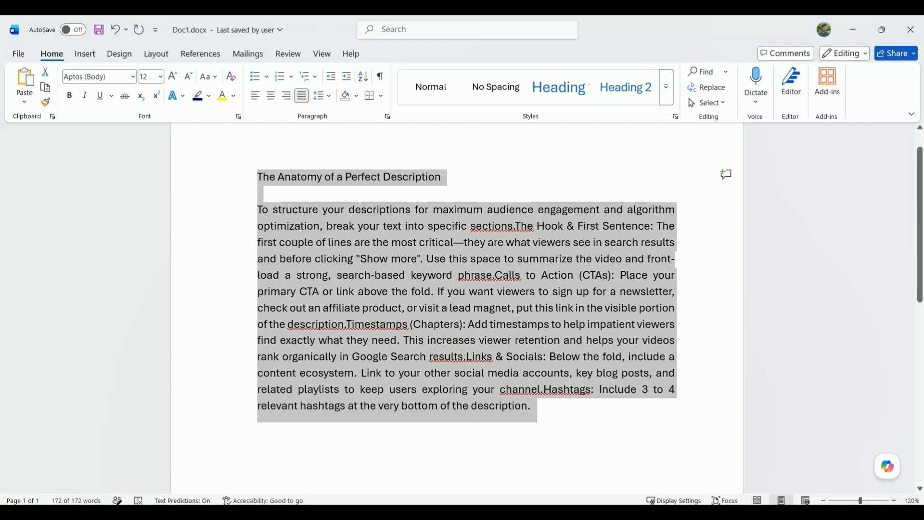
Set the line spacing of the body paragraph below the title to 2.0
left_click(351, 176)
left_click_drag(258, 210, 530, 406)
scroll(463, 309, "down", 2)
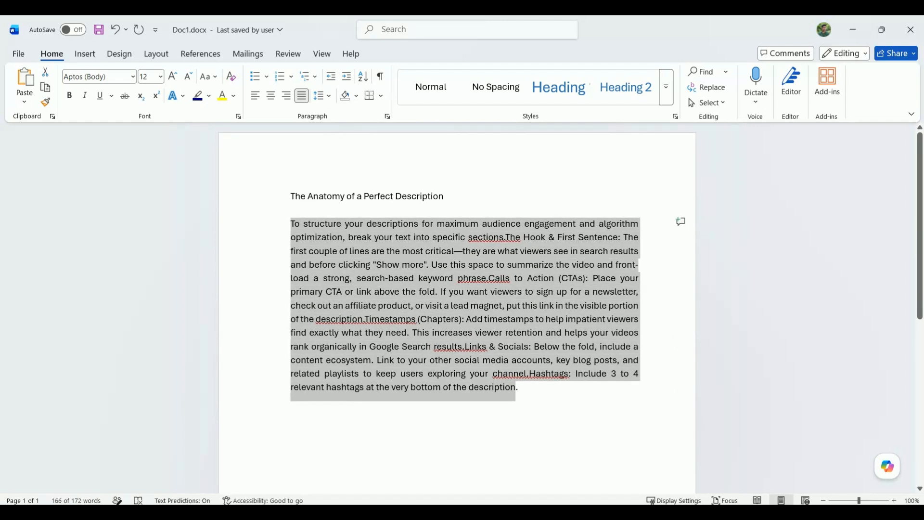
left_click(324, 96)
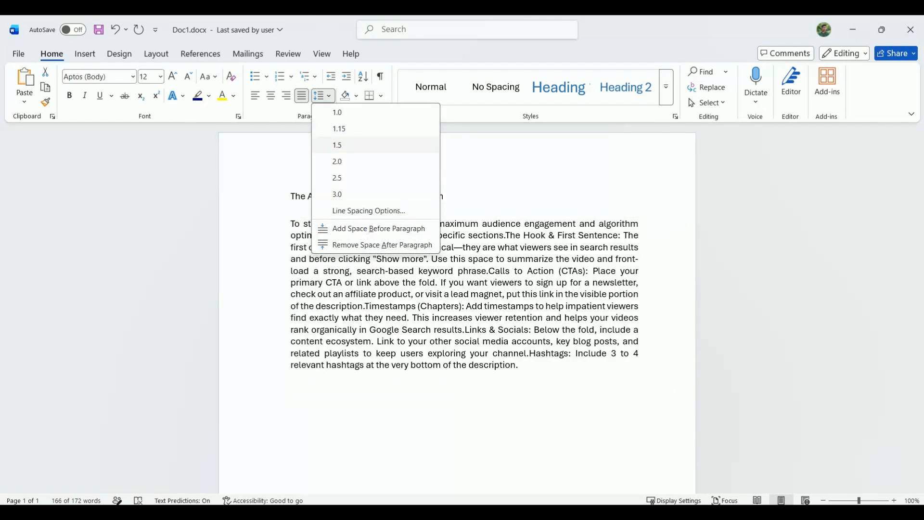
left_click(337, 162)
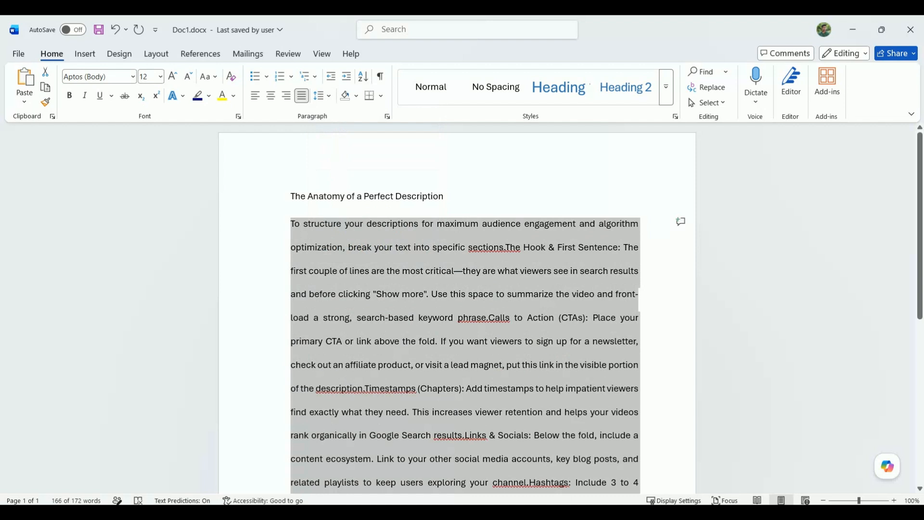
left_click(474, 247)
left_click(414, 247)
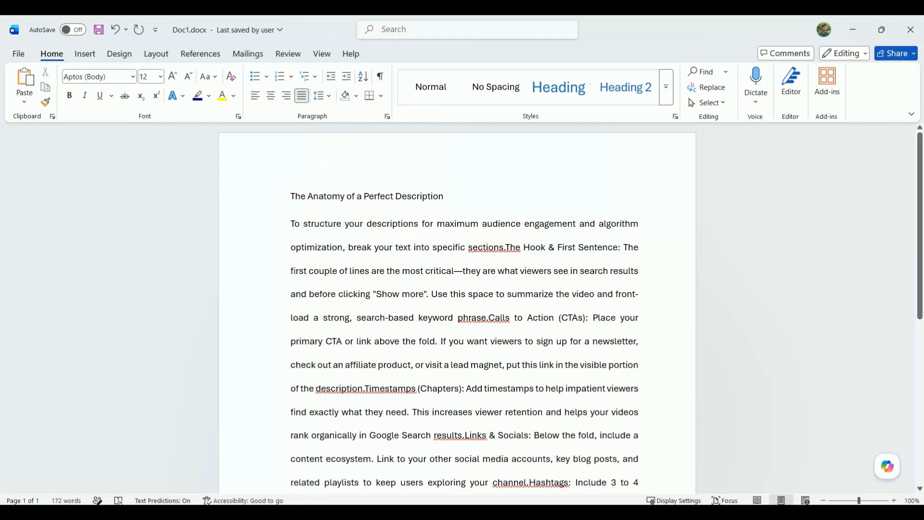
Apply gold paragraph shading to the whole document, including the title and the body text
key("ctrl+a")
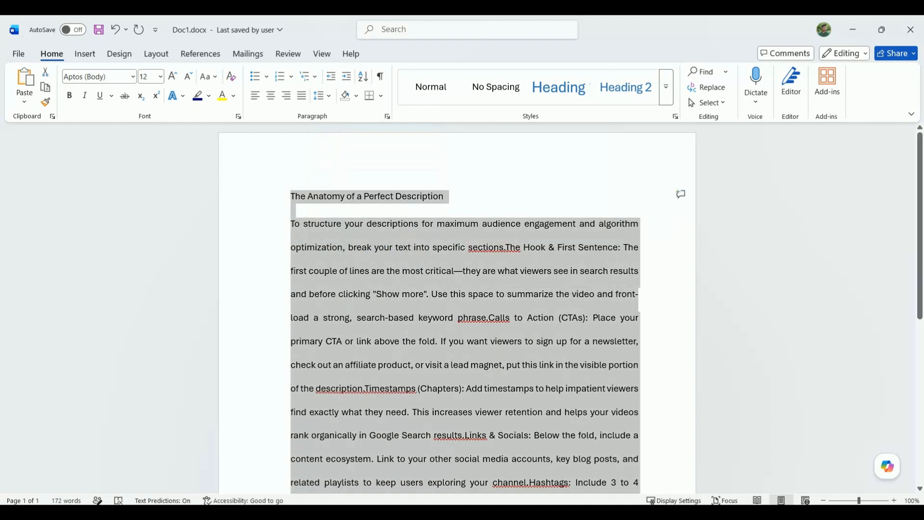
scroll(459, 342, "down", 5)
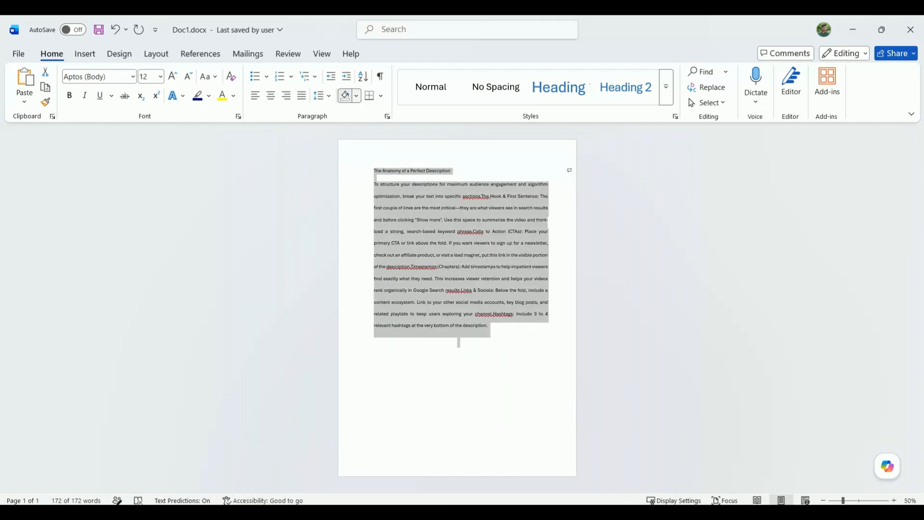
left_click(356, 96)
left_click(380, 278)
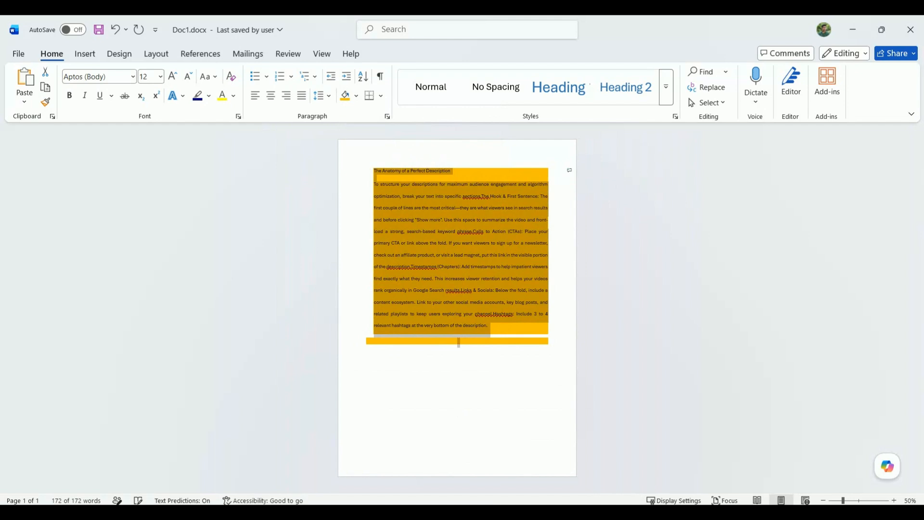
left_click(528, 302)
scroll(459, 308, "up", 4)
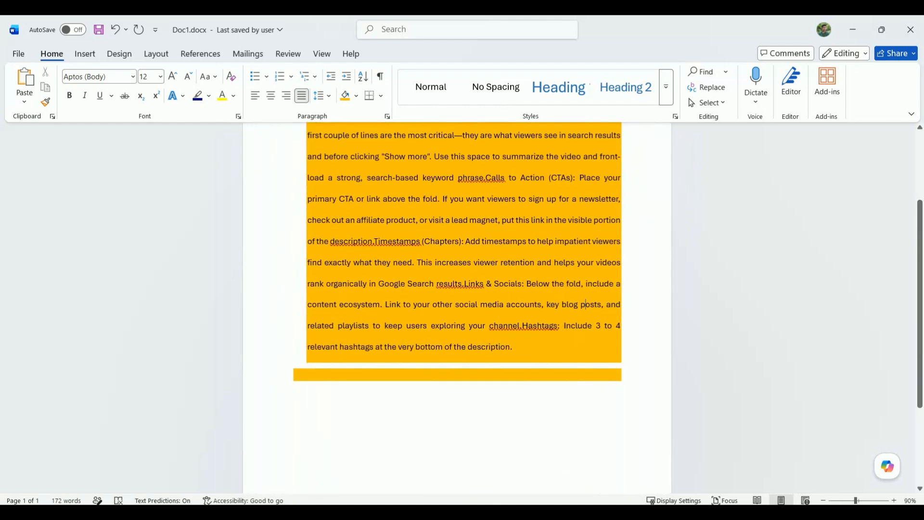
scroll(459, 308, "up", 2)
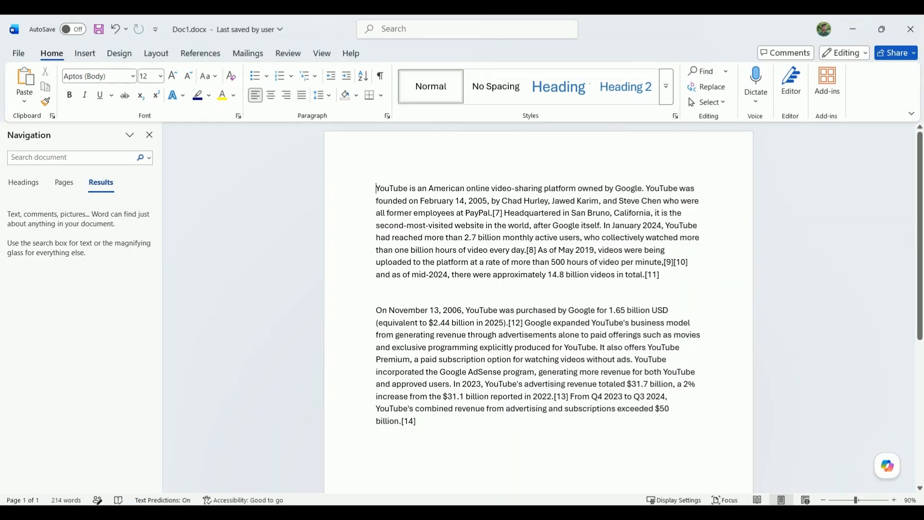
Find every occurrence of the document's opening word "YouTube" and look through the list of results
key("shift+Right")
key("shift+Right")
key("shift+Right")
key("shift+Right")
key("shift+Right")
key("shift+Right")
key("shift+Right")
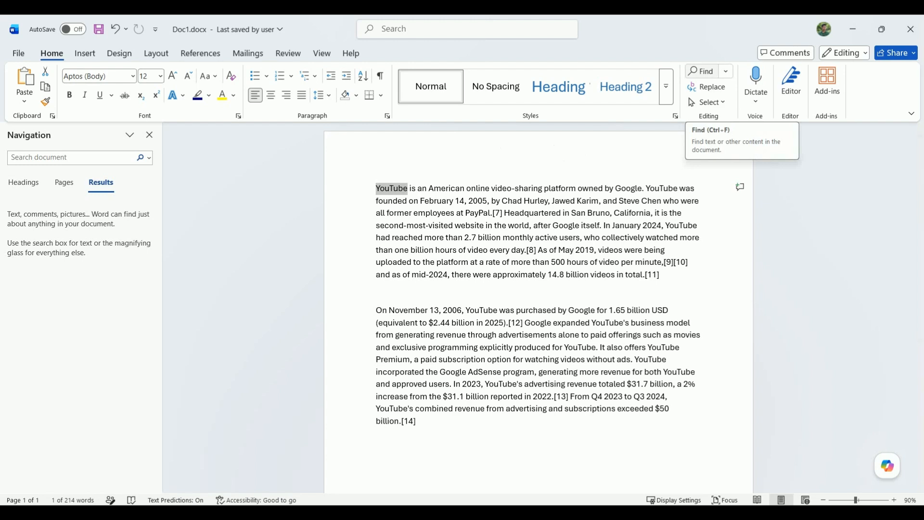
left_click(703, 73)
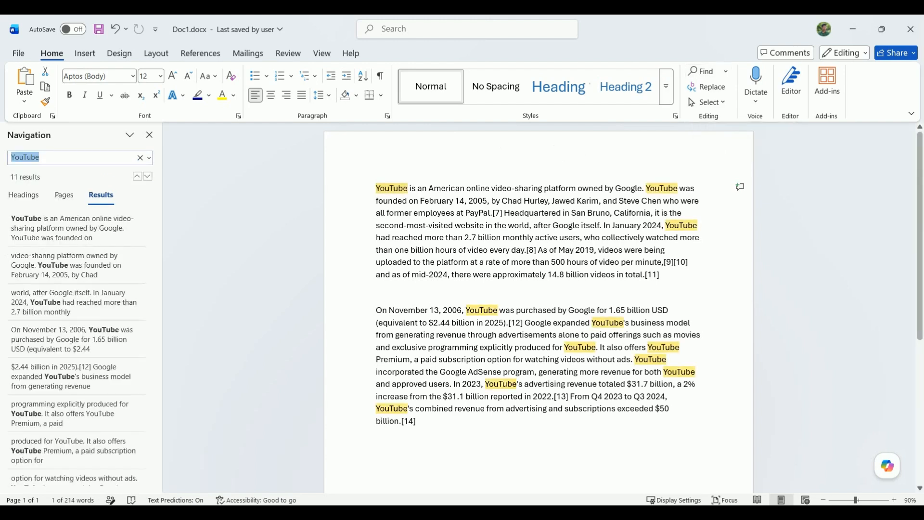
scroll(77, 233, "down", 1)
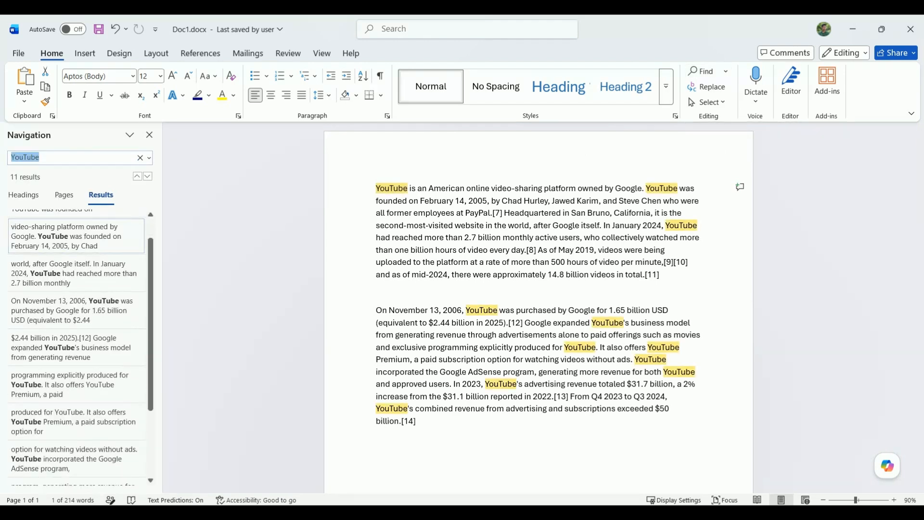
scroll(77, 234, "down", 1)
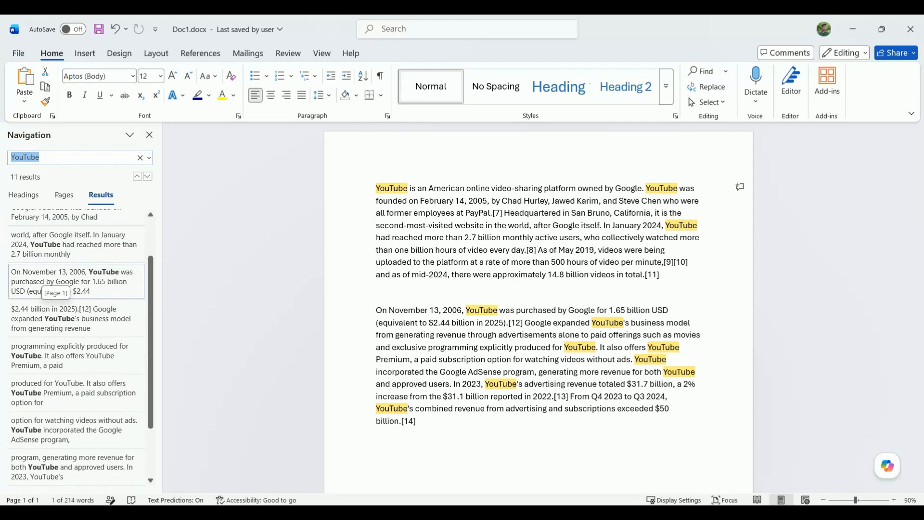
scroll(58, 284, "down", 2)
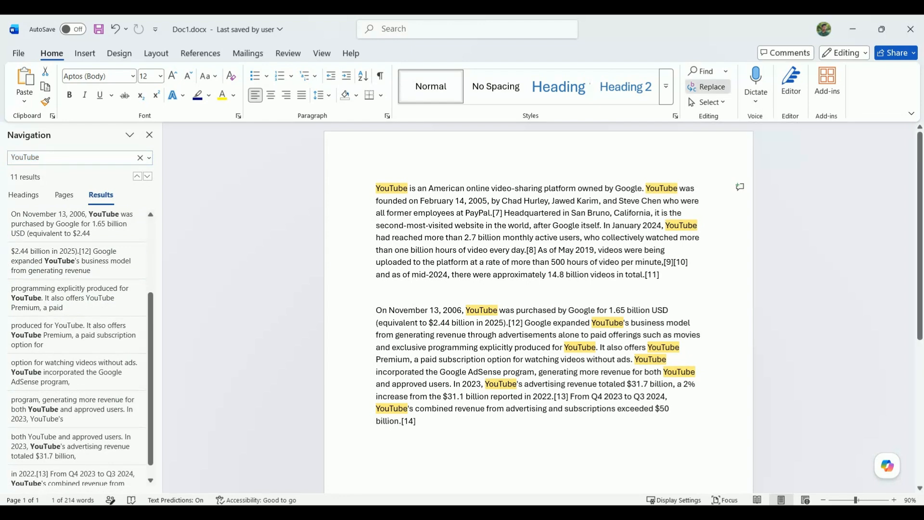
Replace the first occurrence of "YouTube" with "FaceBook" using Find and Replace
left_click(707, 87)
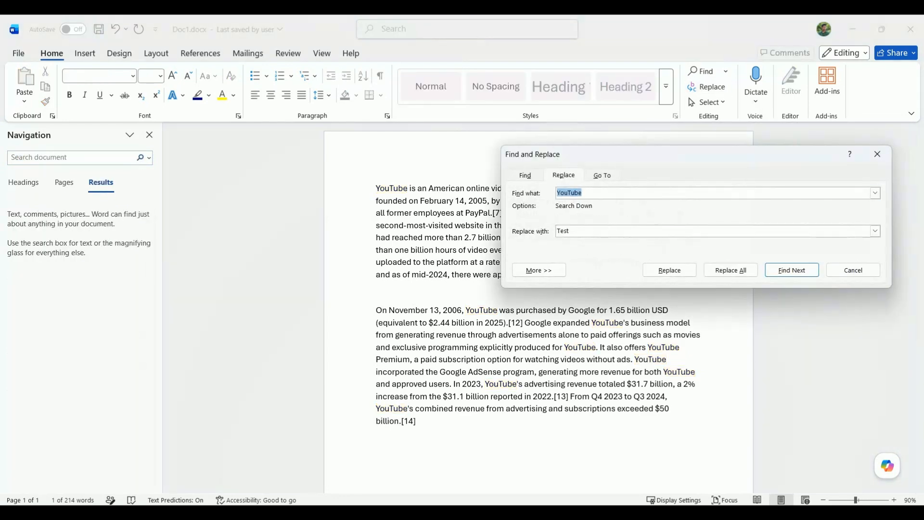
left_click_drag(496, 126, 271, 54)
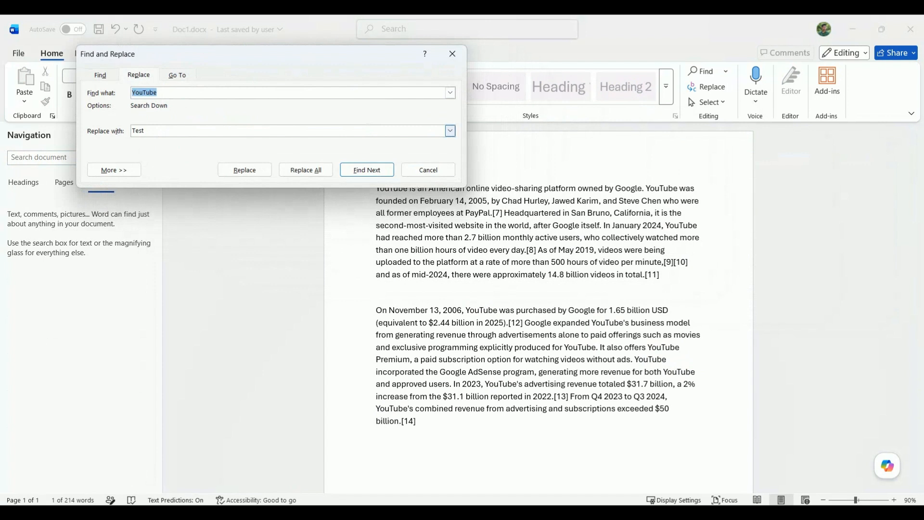
double_click(139, 131)
type("FaceBook")
left_click_drag(240, 54, 694, 108)
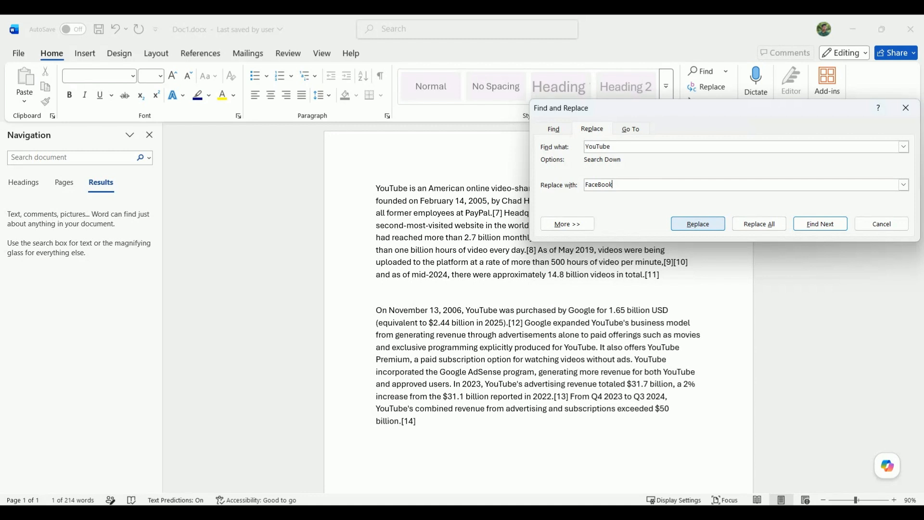
left_click(698, 224)
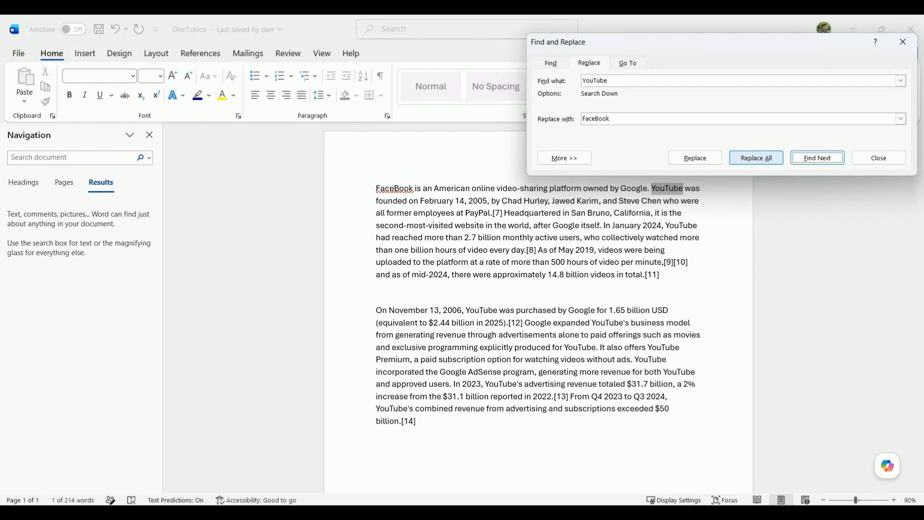
Search the document for "FaceBook" to check the replaced word
left_click(72, 157)
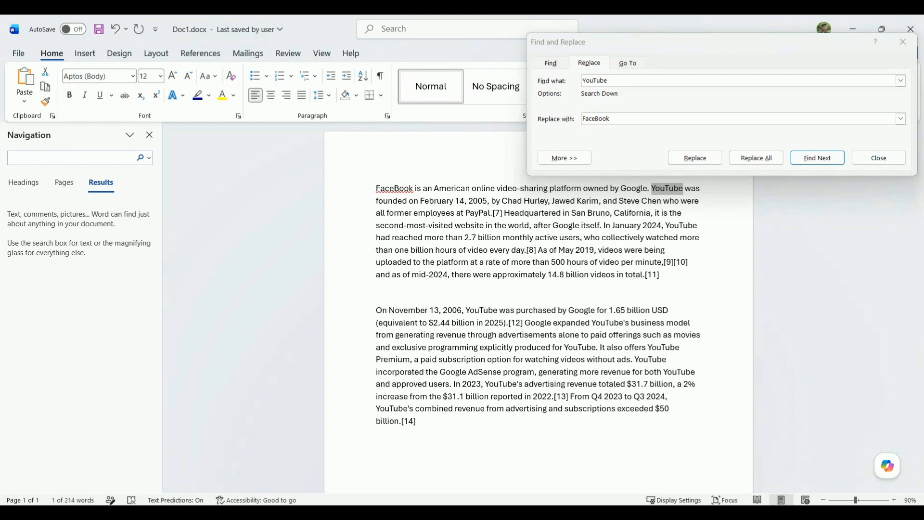
type("Face")
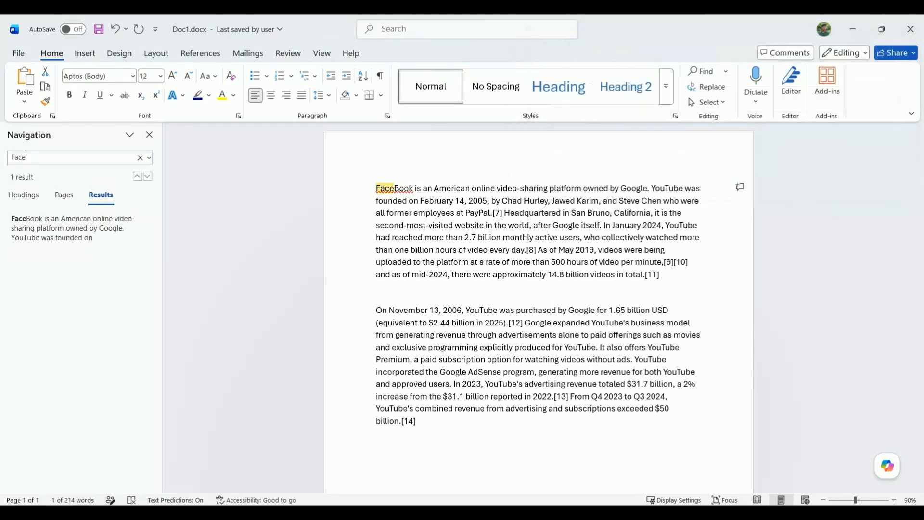
type("Book")
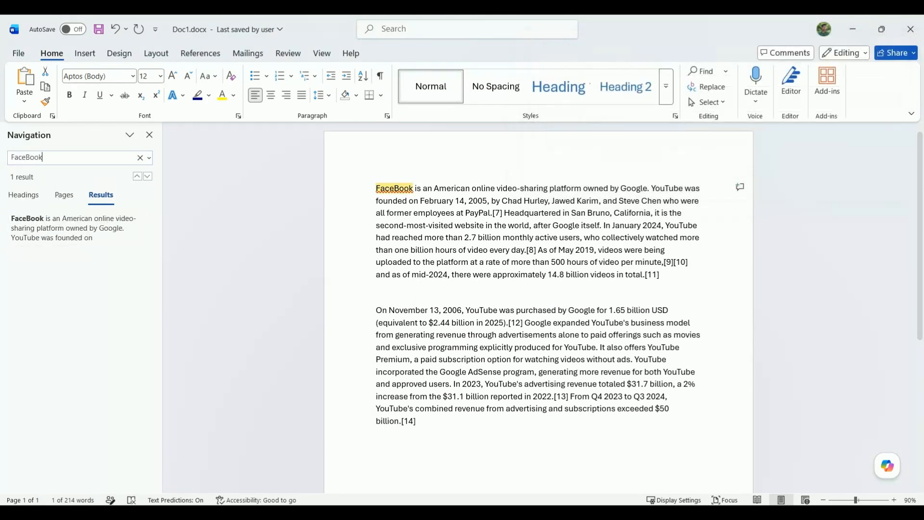
Try replacing all occurrences with "FaceBook" while the search term is also "FaceBook", and return to the document text
left_click(706, 86)
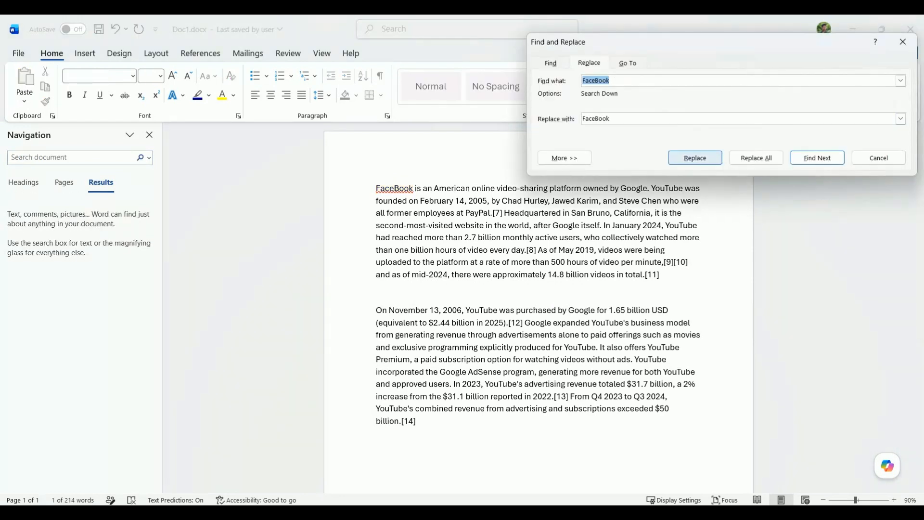
left_click(756, 158)
left_click(749, 144)
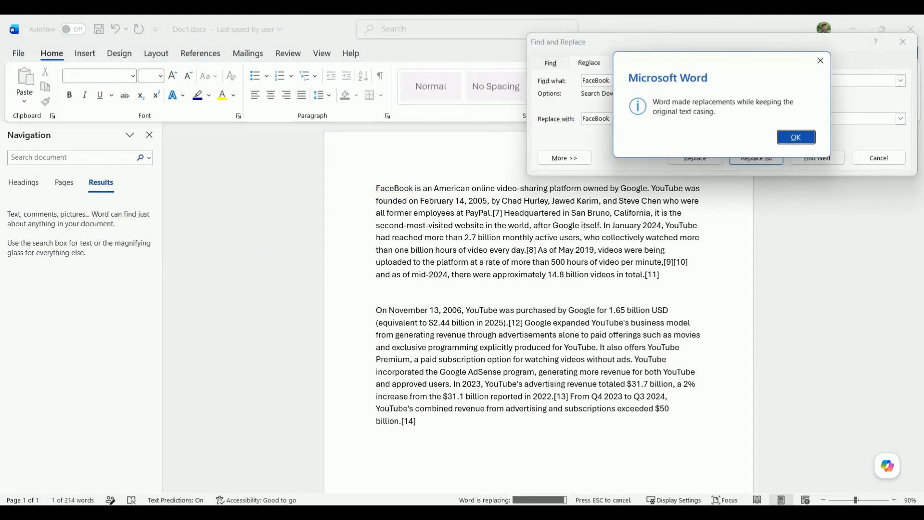
key("Return")
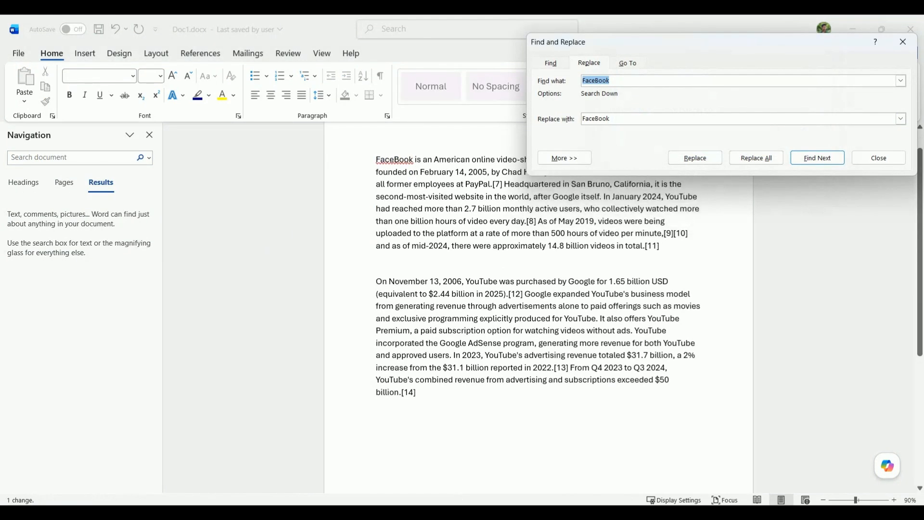
left_click(718, 231)
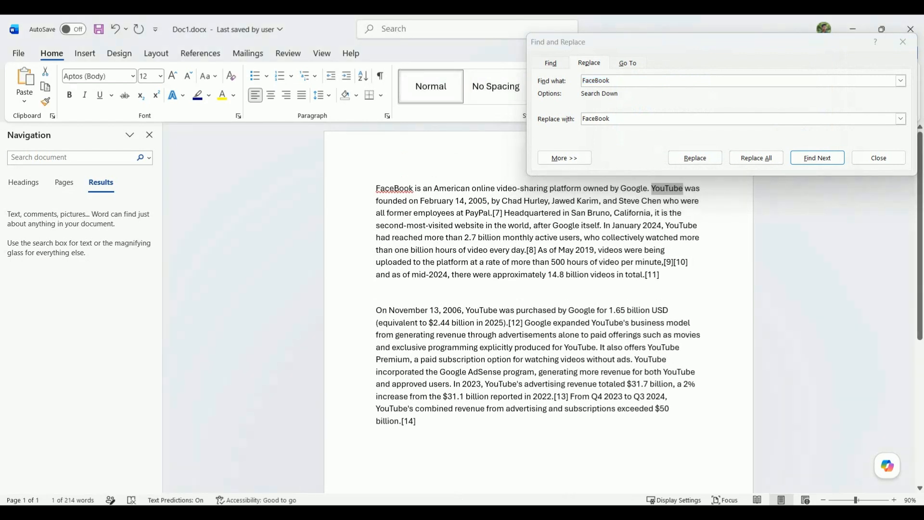
left_click(684, 213)
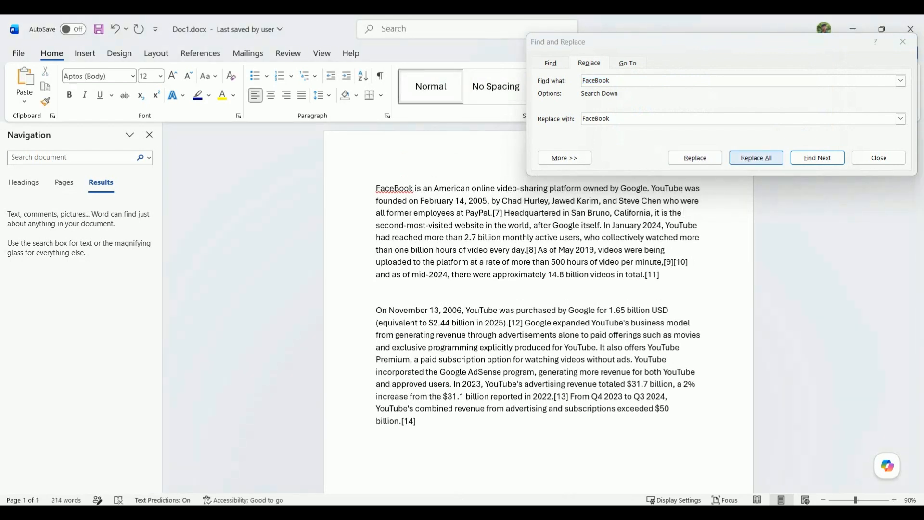
Set the text to find to "Youtube" in Find and Replace, with "FaceBook" as the replacement
left_click(741, 81)
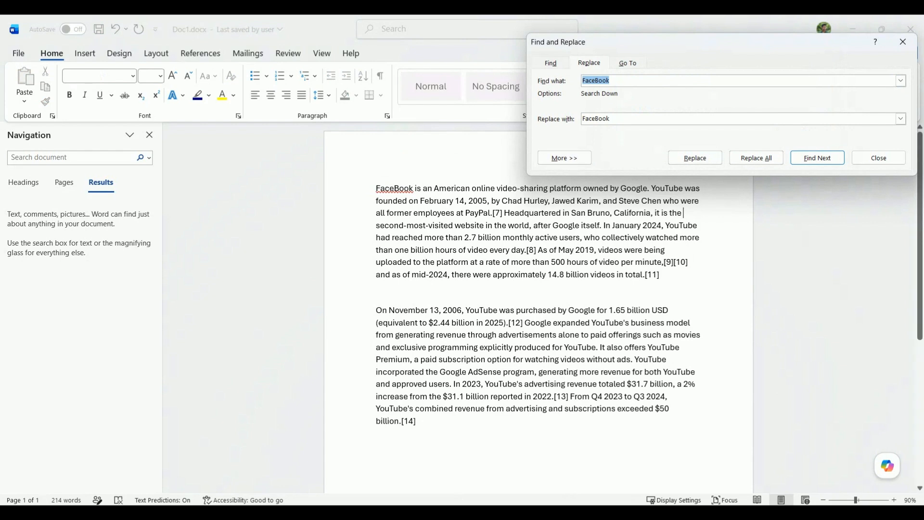
type("Youtube")
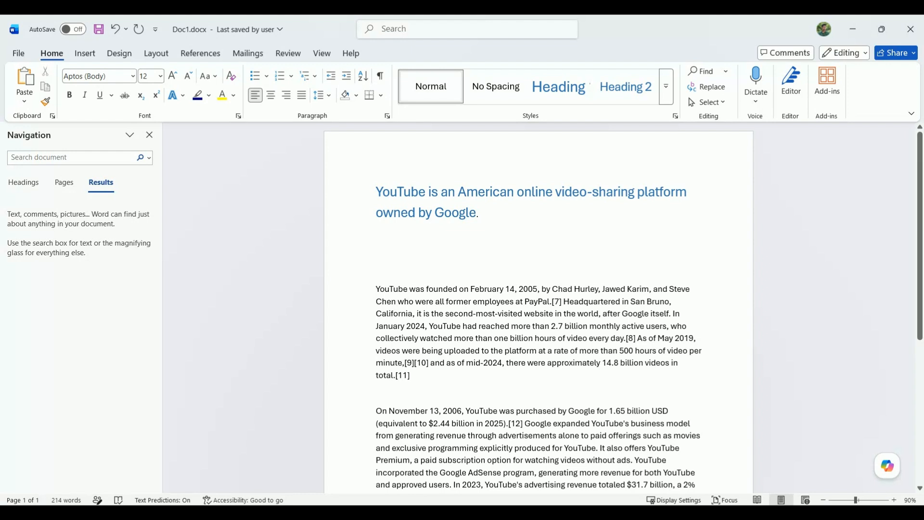
Look at the Dictate and Transcribe options for voice typing without starting either one
left_click(756, 99)
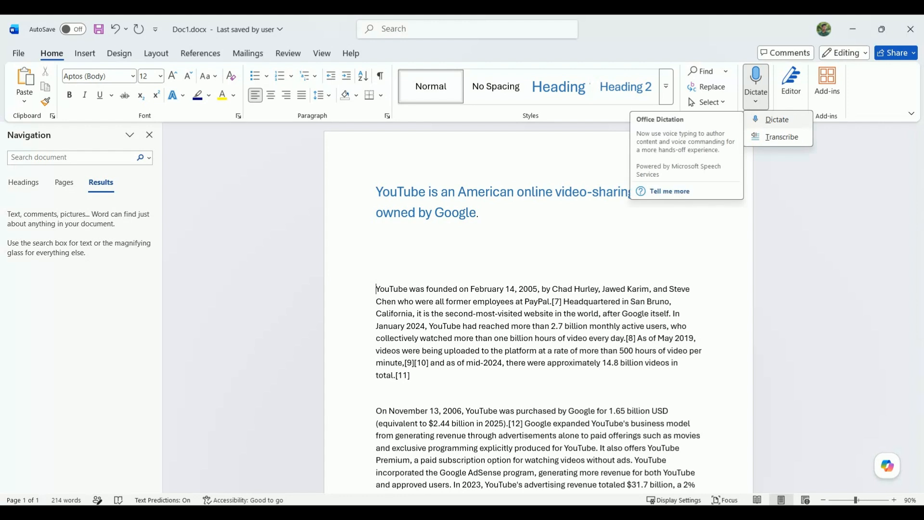
key("Escape")
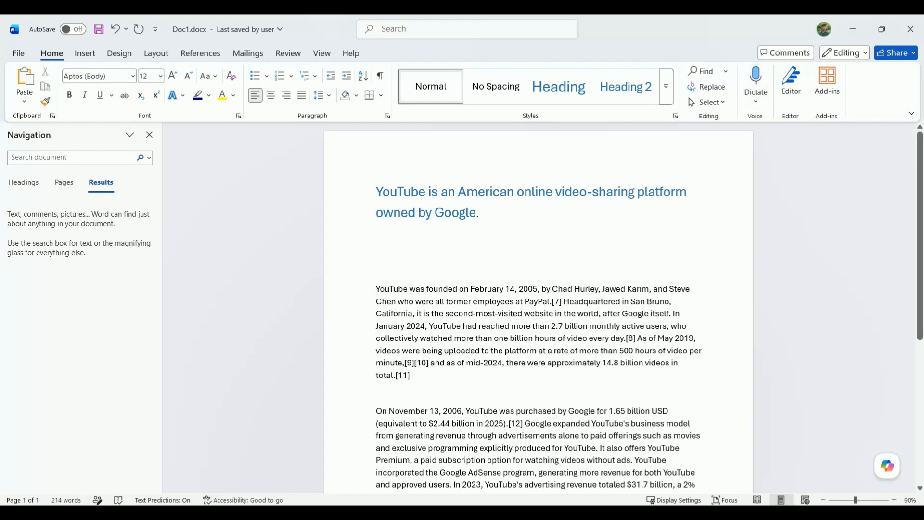
left_click(756, 101)
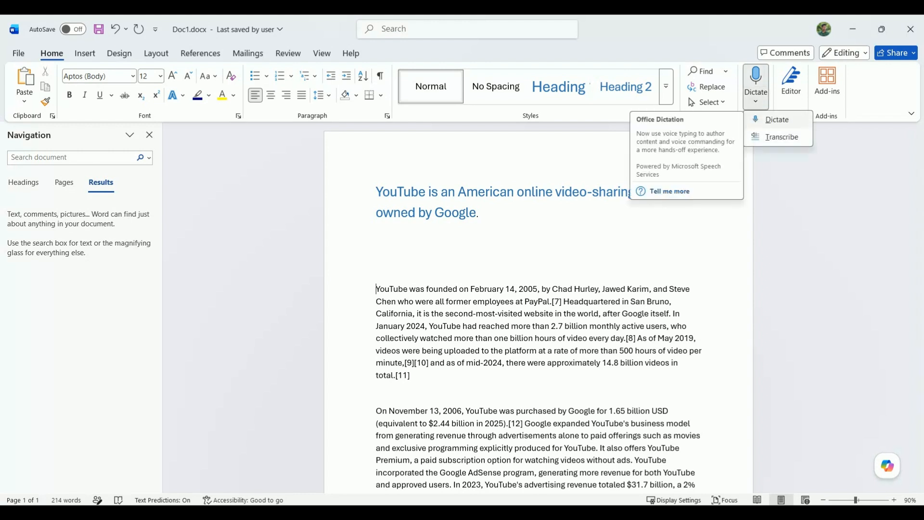
key("Escape")
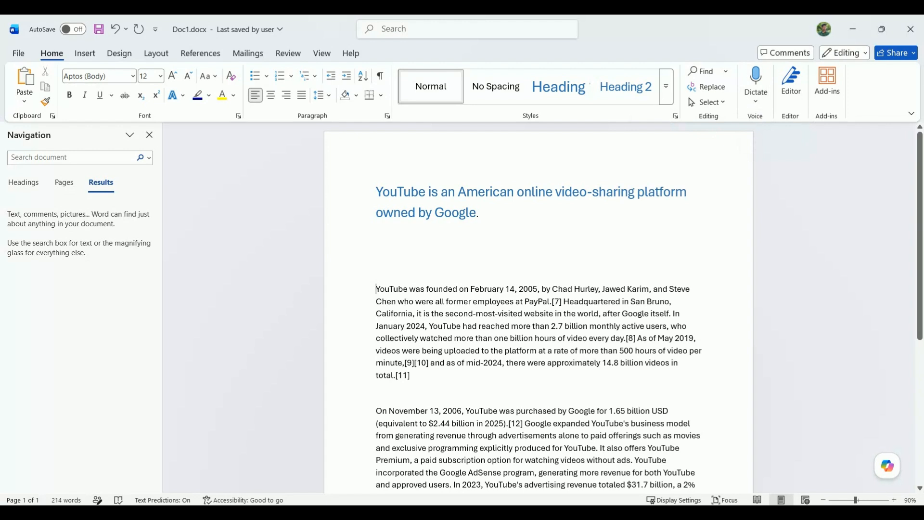
Restyle the opening sentence, ending "owned by Google", as Heading 1 and separate it from the text that follows
key("ctrl+z")
left_click_drag(402, 188, 575, 188)
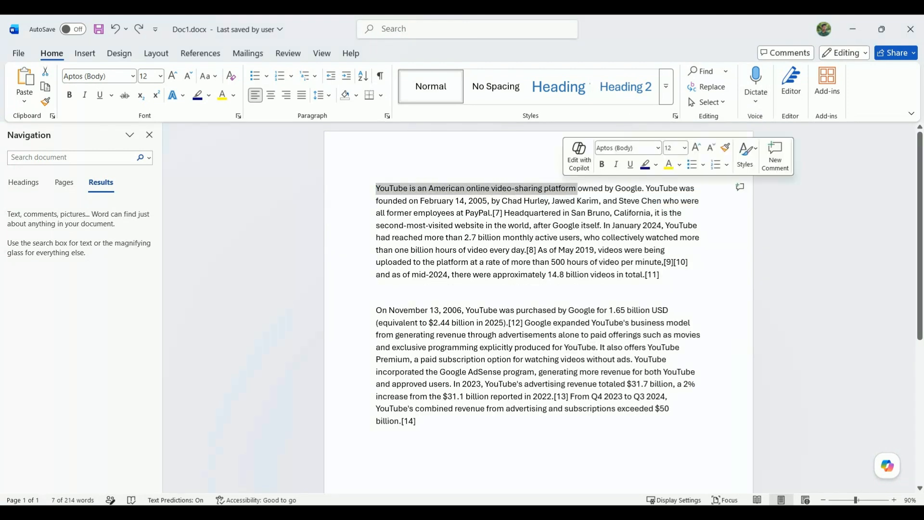
left_click(577, 188)
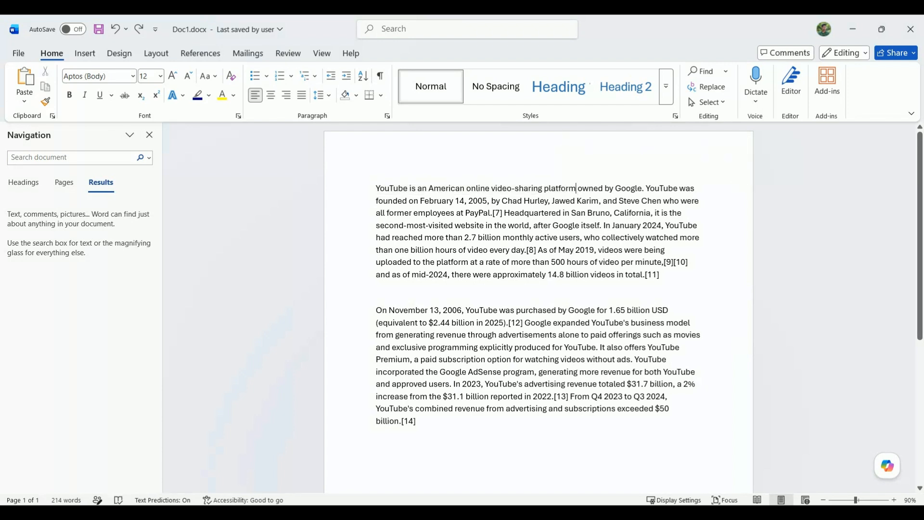
left_click_drag(516, 189, 376, 189)
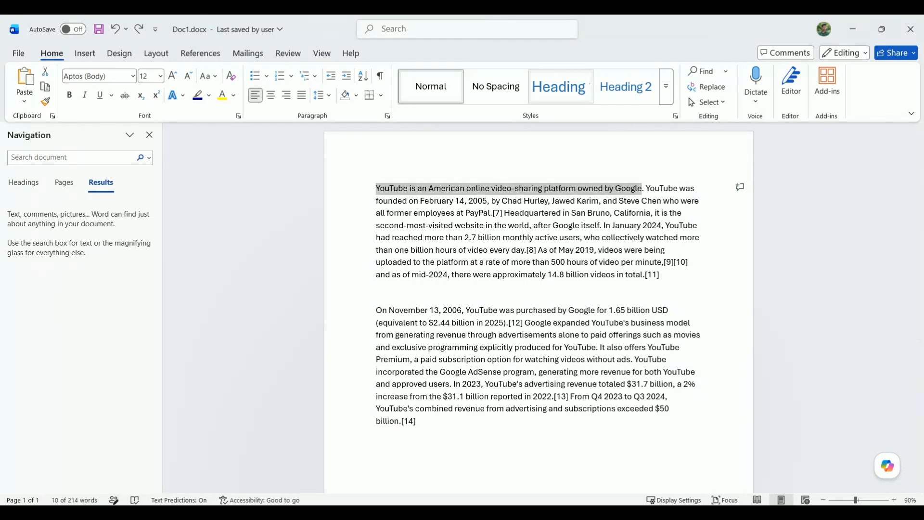
left_click(561, 86)
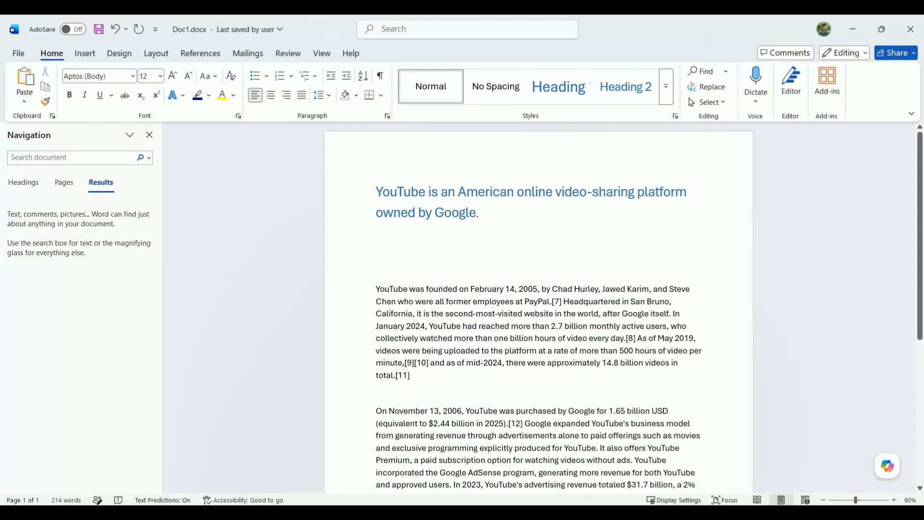
left_click_drag(480, 213, 451, 213)
left_click(482, 215)
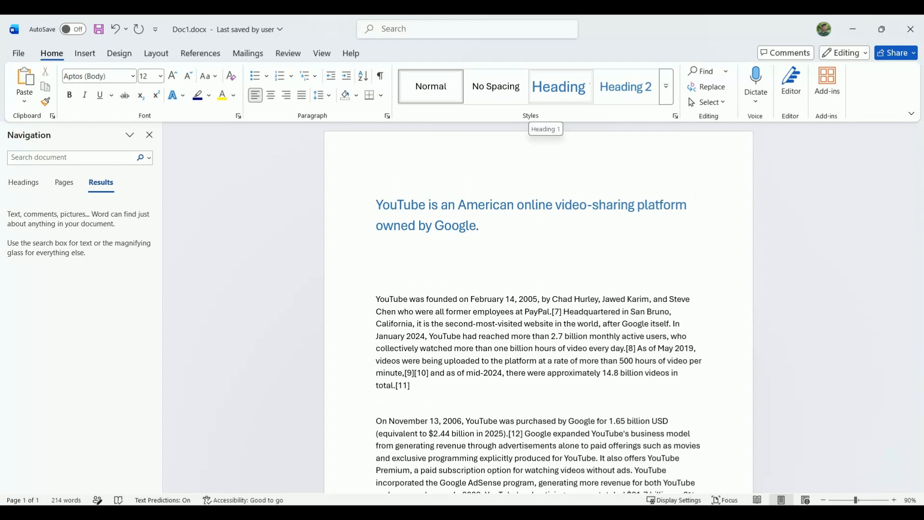
triple_click(455, 213)
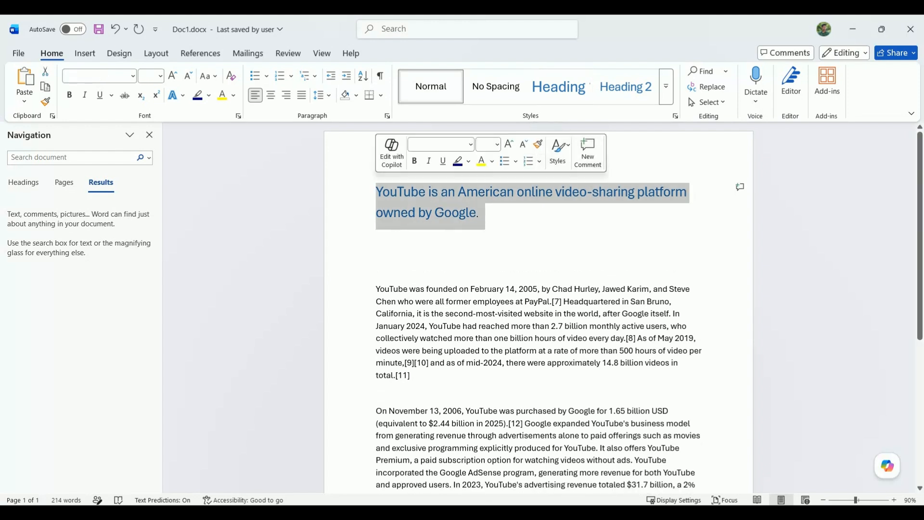
left_click(377, 253)
Apply the Intense Quote style to the text from "YouTube was founded" through "Headquartered" below the heading
left_click_drag(376, 288, 614, 302)
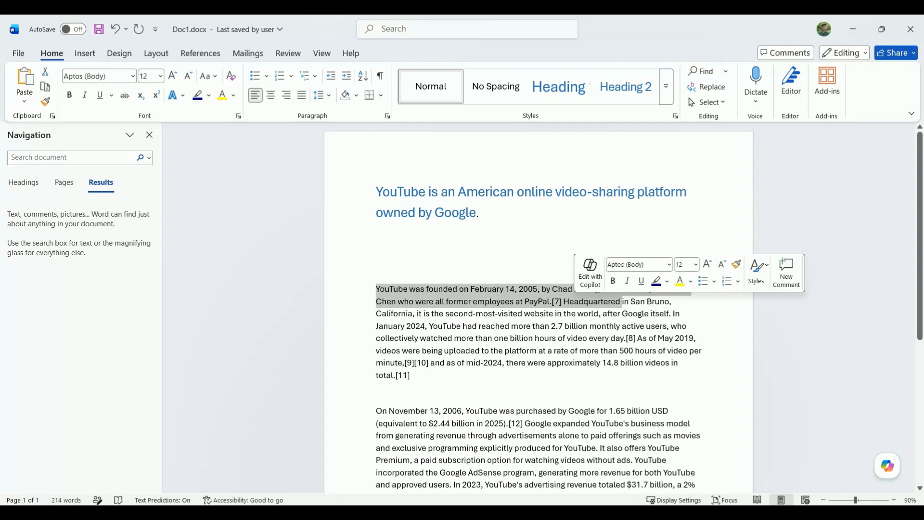
left_click(667, 86)
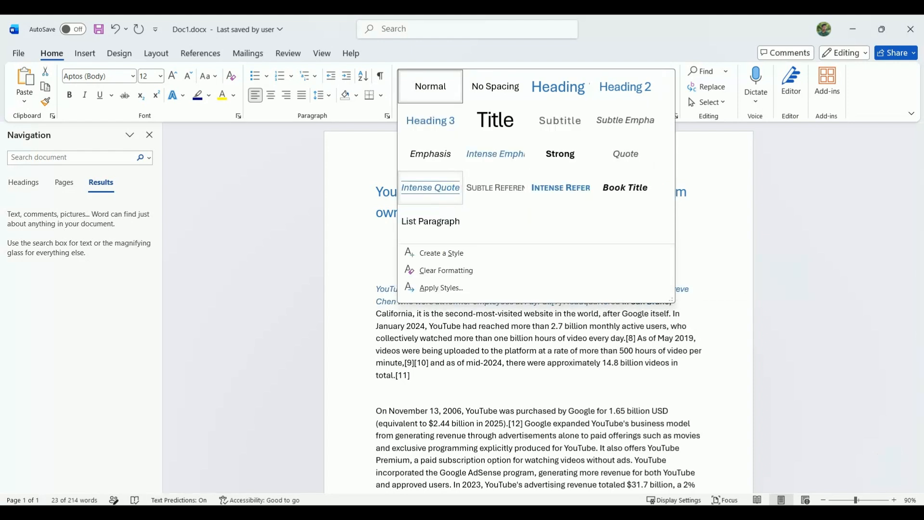
left_click(431, 188)
left_click(377, 235)
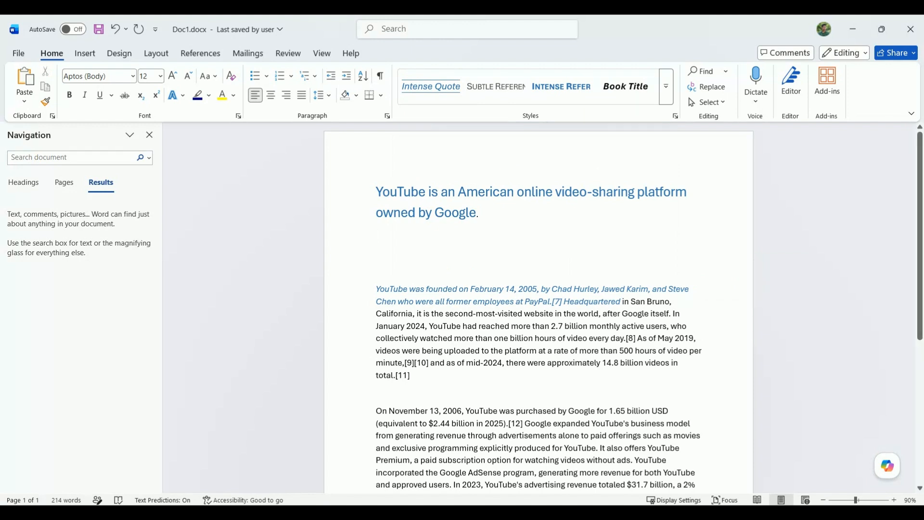
Split the first body paragraph into separate paragraphs after "Headquartered" and before "who collectively watched"
left_click_drag(480, 213, 377, 192)
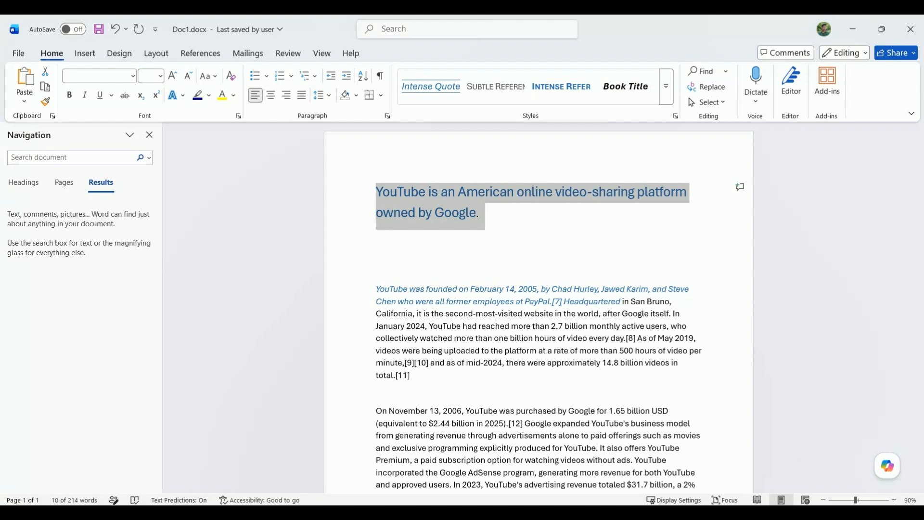
scroll(539, 308, "down", 2)
scroll(539, 308, "up", 1)
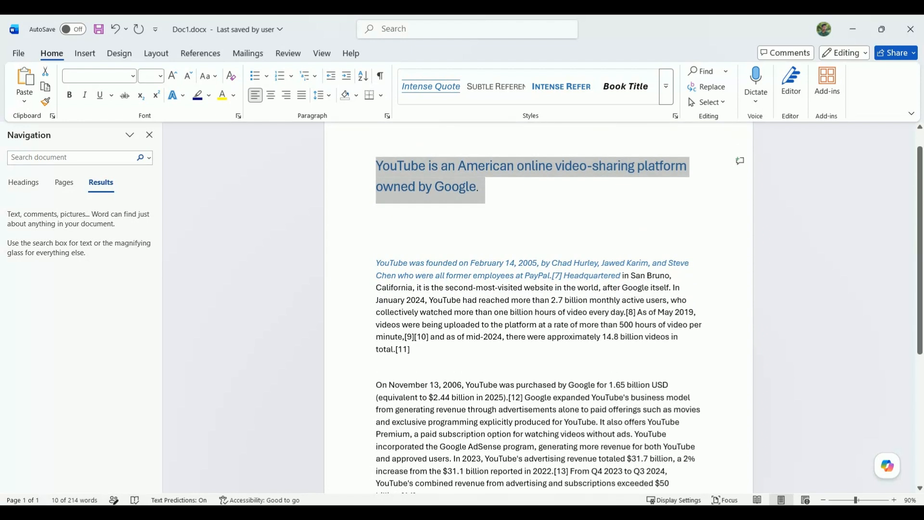
left_click(625, 276)
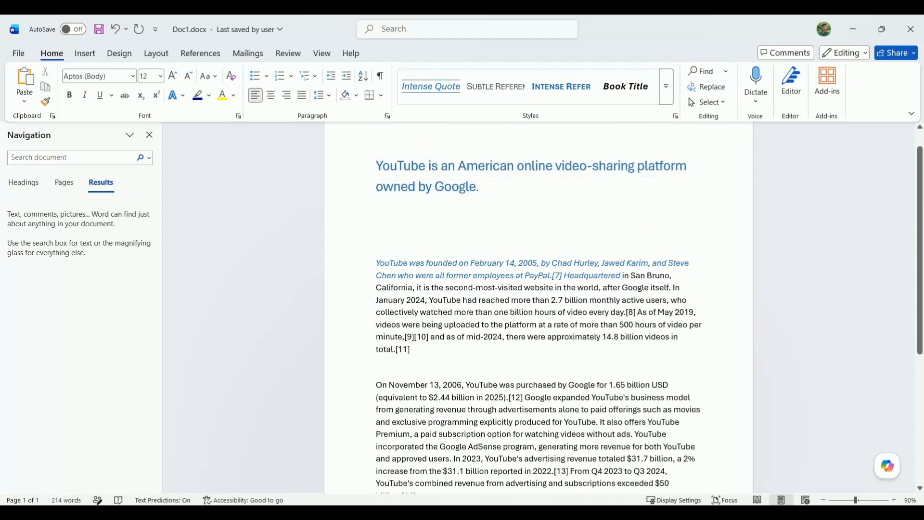
key("Return")
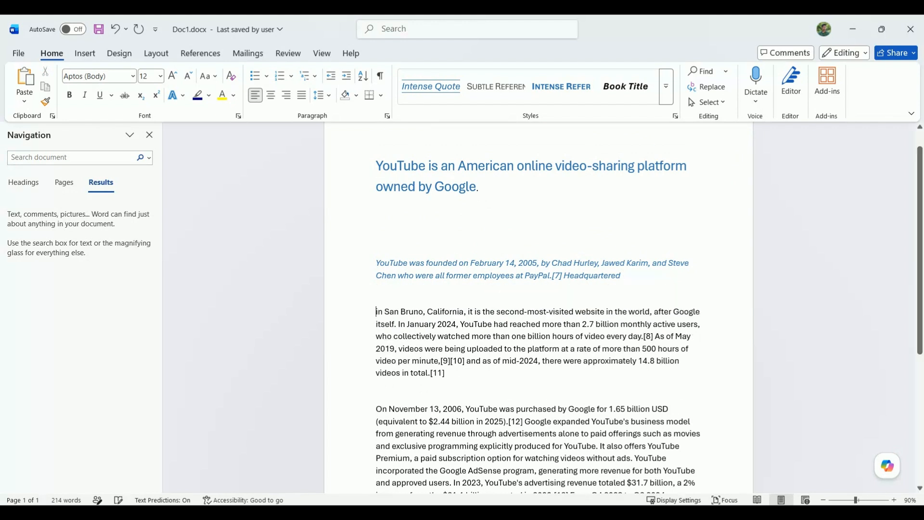
left_click(376, 336)
key("Return")
Copy the heading's formatting with Format Painter onto the paragraphs from "in San Bruno" through "videos in total"
triple_click(531, 166)
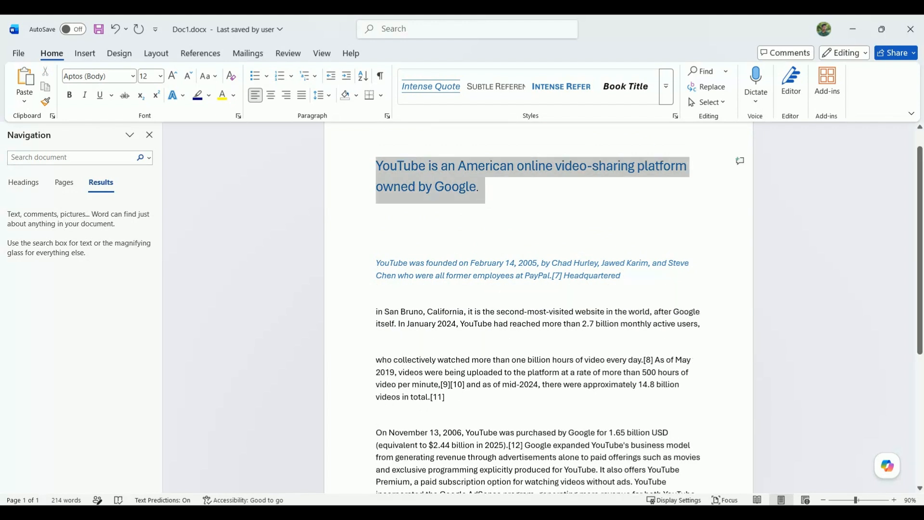
left_click(45, 102)
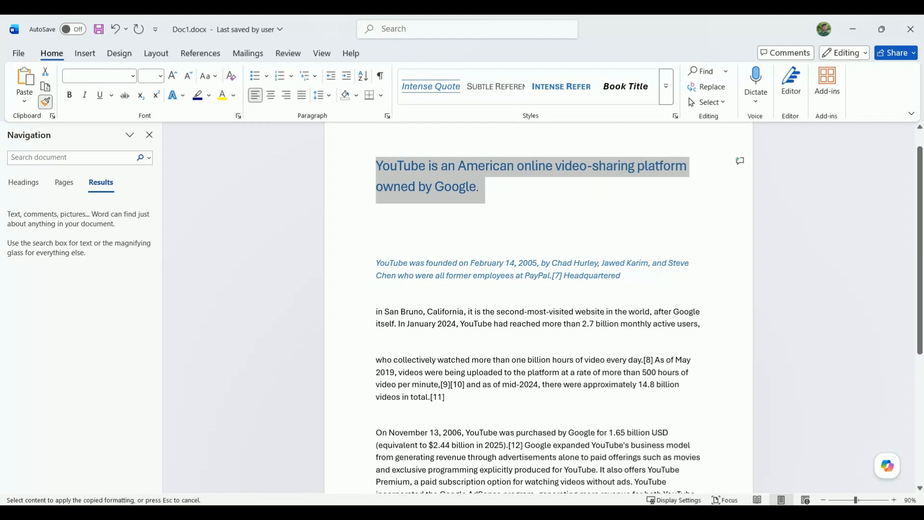
mouse_move(376, 312)
left_mouse_down()
mouse_move(489, 324)
mouse_move(639, 359)
mouse_move(450, 397)
left_mouse_up()
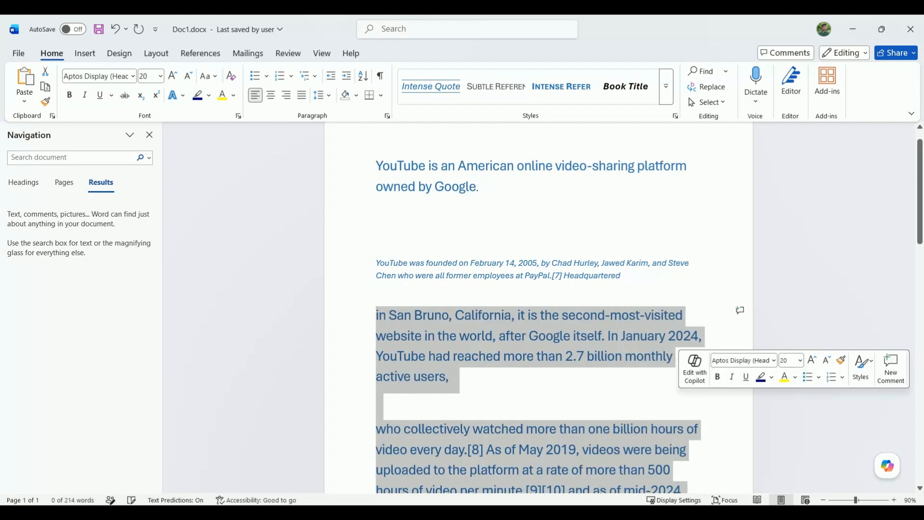